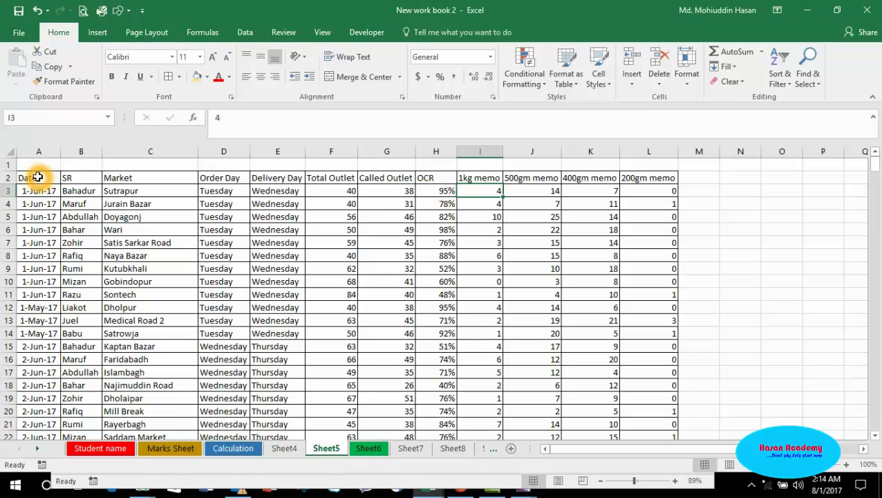
Shade the table's header cells A2:L2, from Date to 200gm memo, with a light grey fill
key(shift+Right)
key(shift+Down)
key(Up)
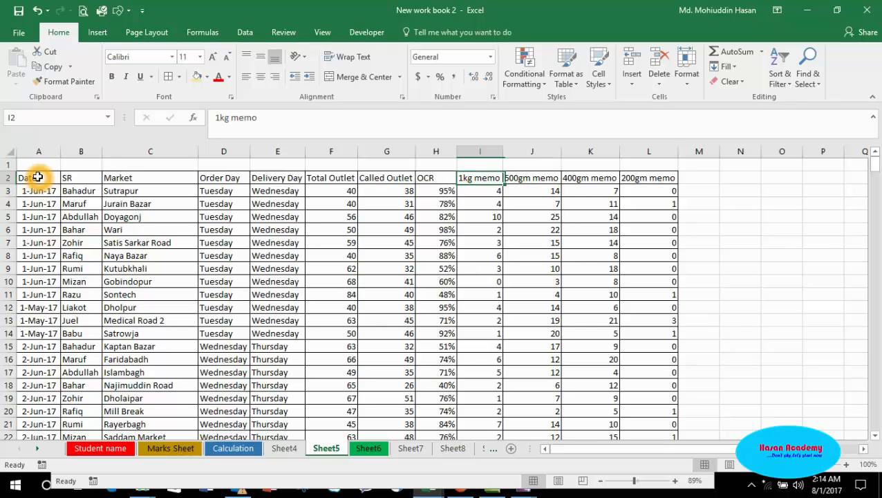
key(Left)
key(Left)
key(Left)
key(Left)
key(Left)
key(Left)
key(Left)
key(Left)
key(Right)
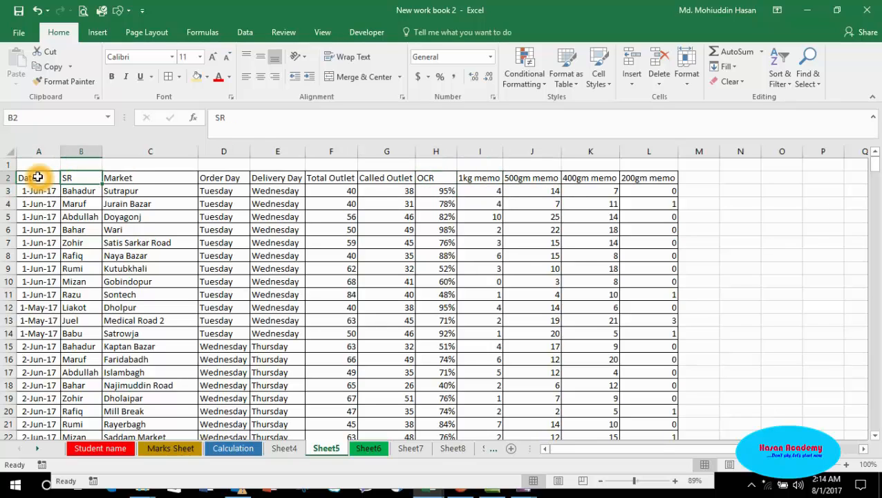
key(Left)
key(shift+Right)
key(shift+Right)
key(shift+Right)
key(shift+Right)
key(shift+Right)
key(shift+Right)
key(shift+Right)
key(shift+Right)
key(shift+Right)
key(shift+Right)
key(shift+Right)
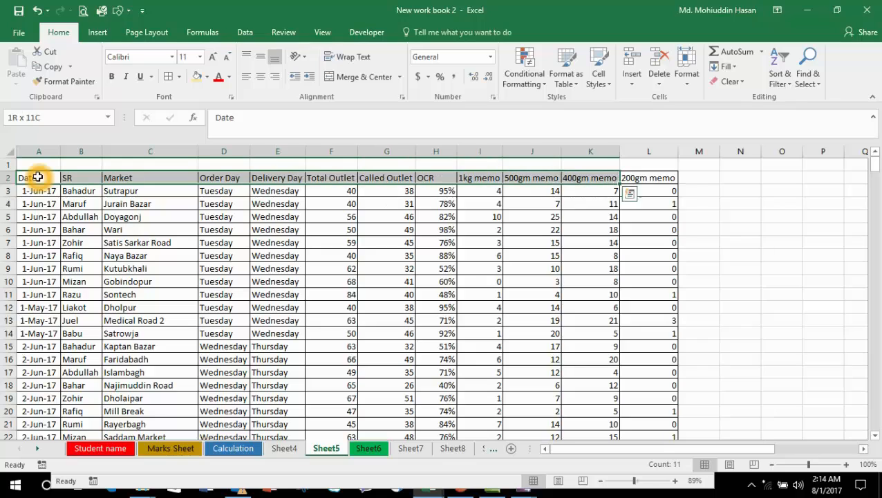
click(207, 76)
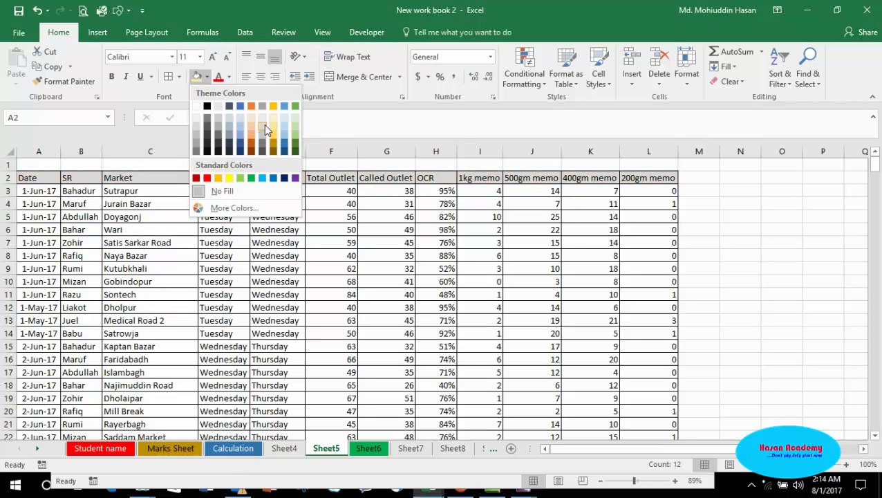
click(263, 124)
Examine the Called Outlet, OCR and memo entries in row 3, including the formula behind the OCR value
click(359, 203)
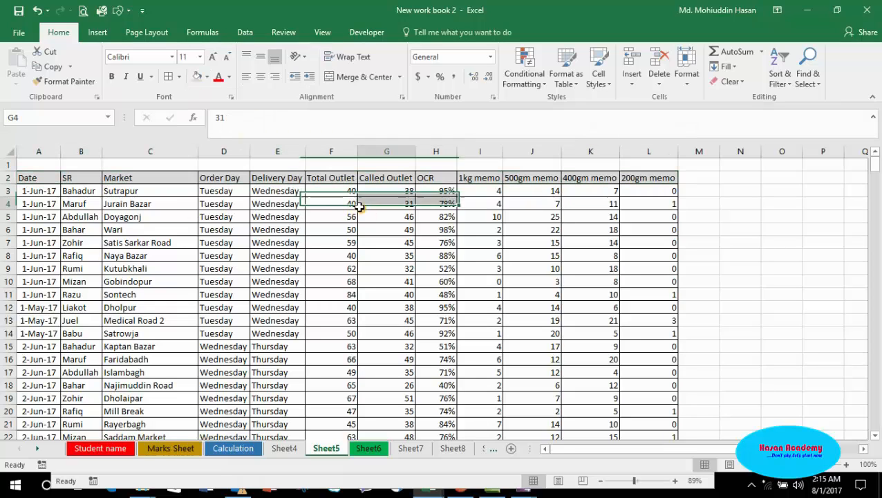
click(392, 192)
key(Right)
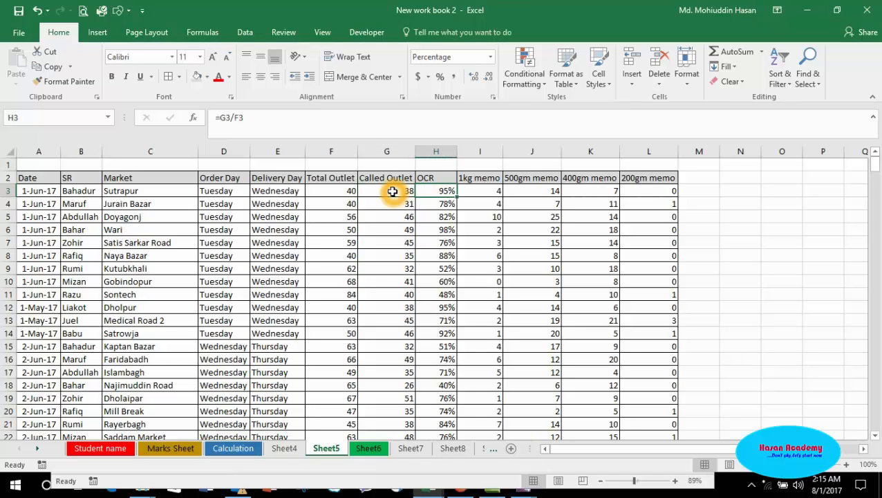
key(Right)
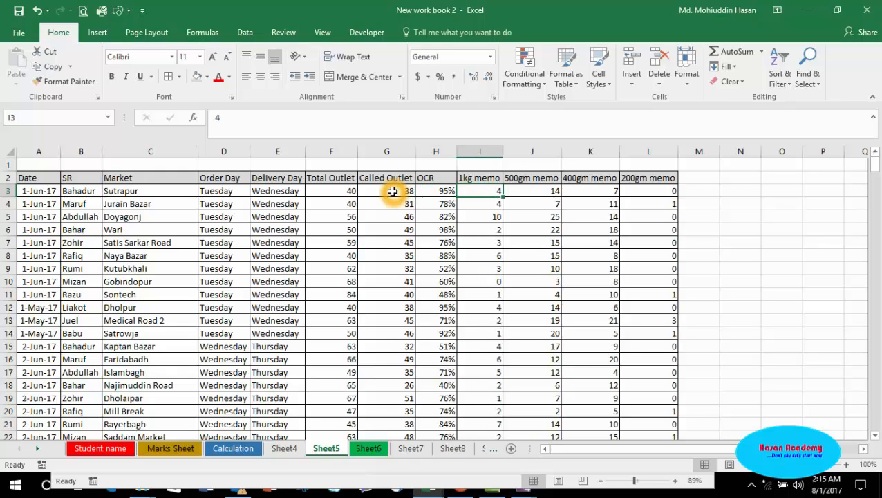
click(393, 192)
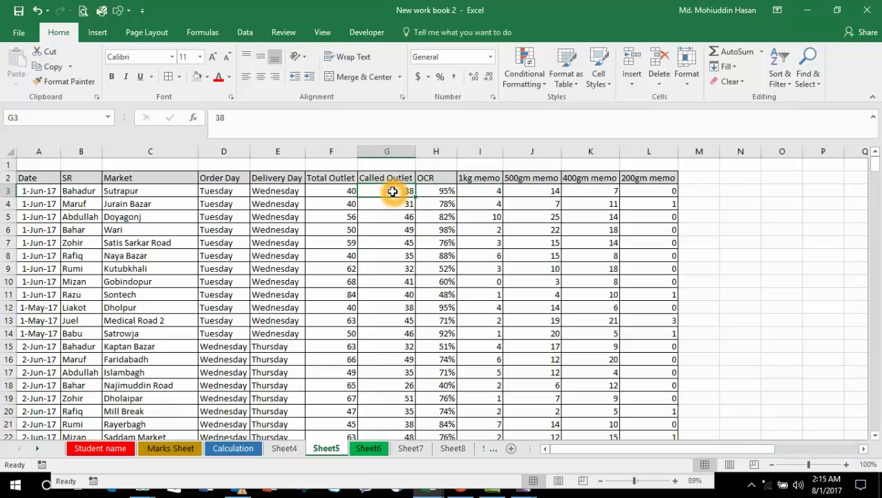
key(Right)
key(Right)
key(Right)
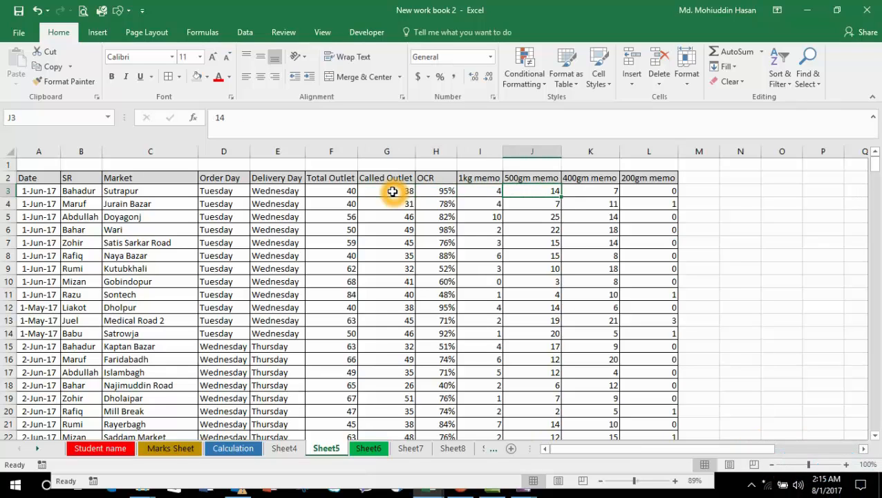
key(Right)
key(Right)
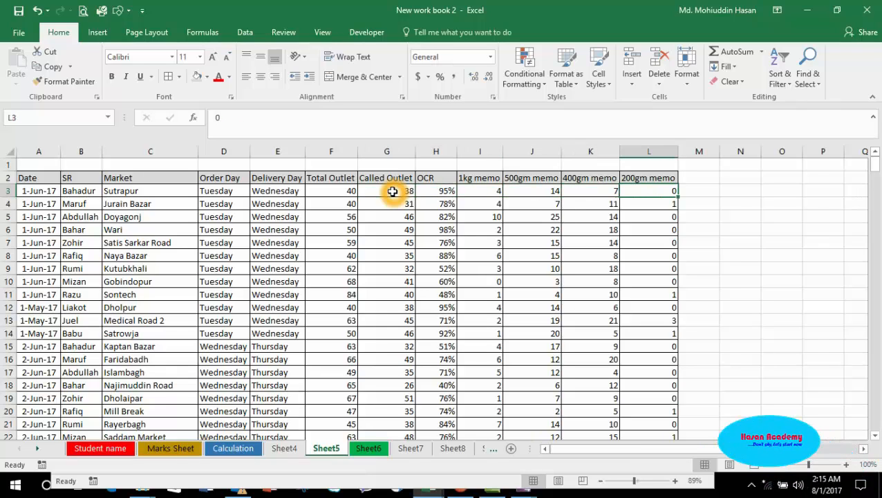
key(Left)
key(Left)
key(Left)
key(Left)
key(Left)
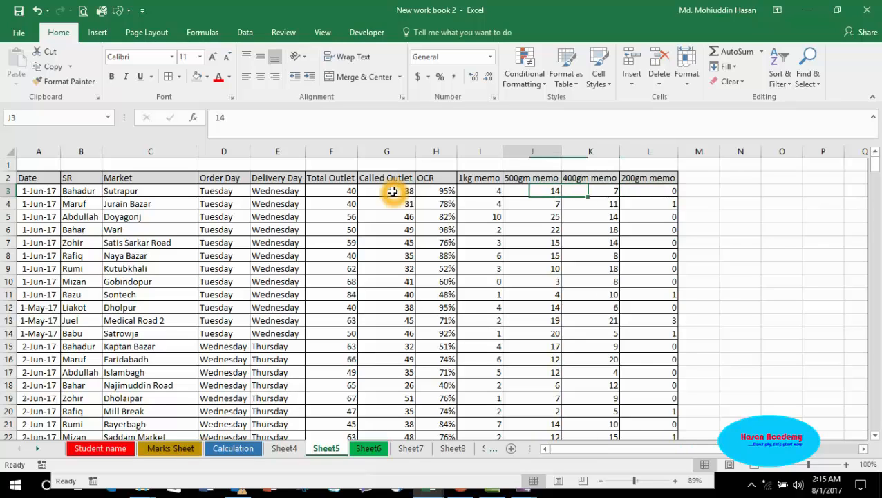
key(Right)
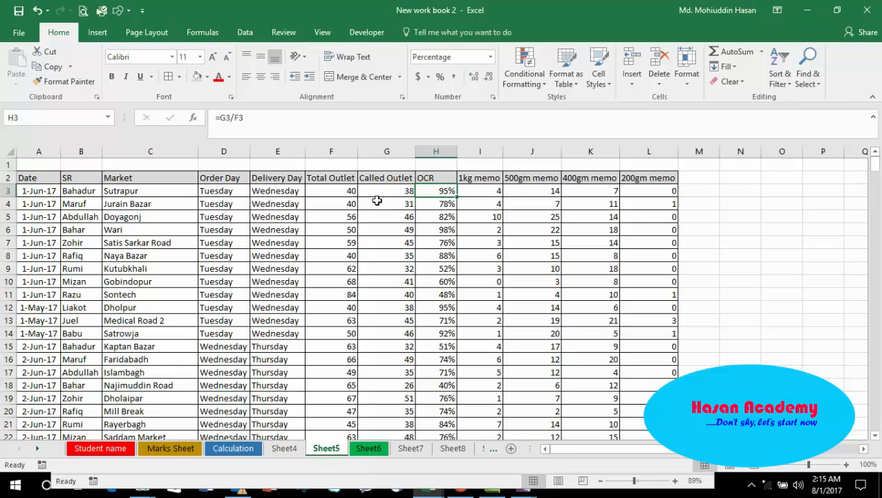
Set both Total Outlet (F4) and Called Outlet (G4) to 0 in the Jurain Bazar row
click(340, 205)
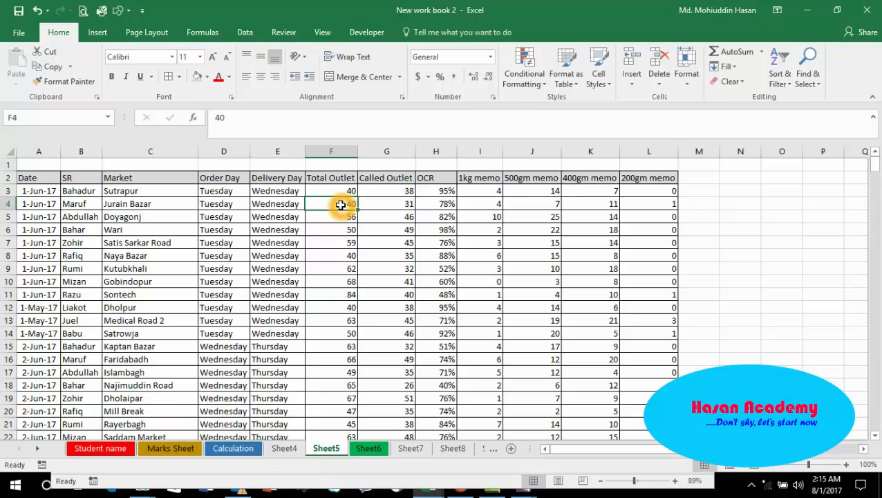
text(0)
key(Tab)
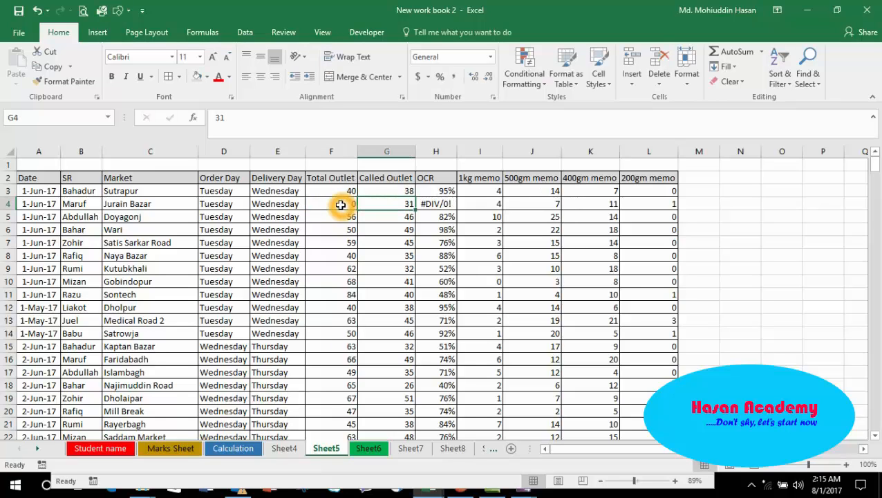
text(0)
key(Tab)
key(Left)
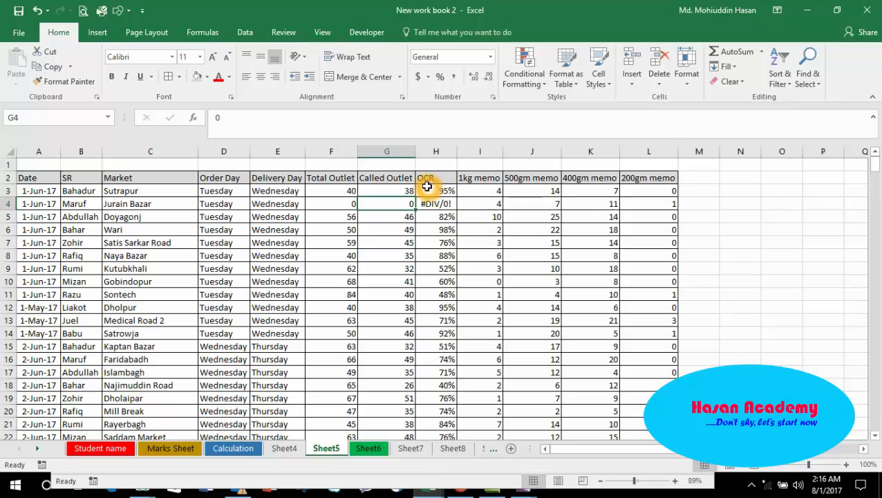
Wrap the OCR formula in H3 in an error check so that it reads =IFERROR(G3/F3,0)
click(431, 190)
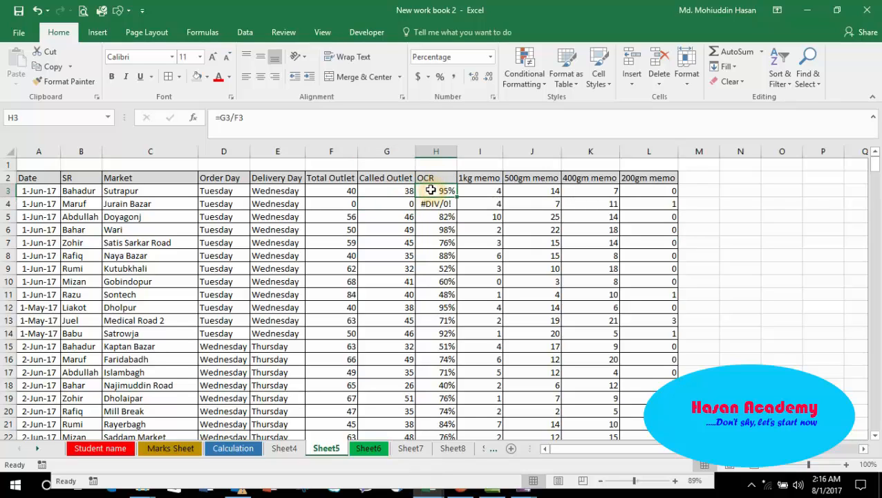
click(222, 117)
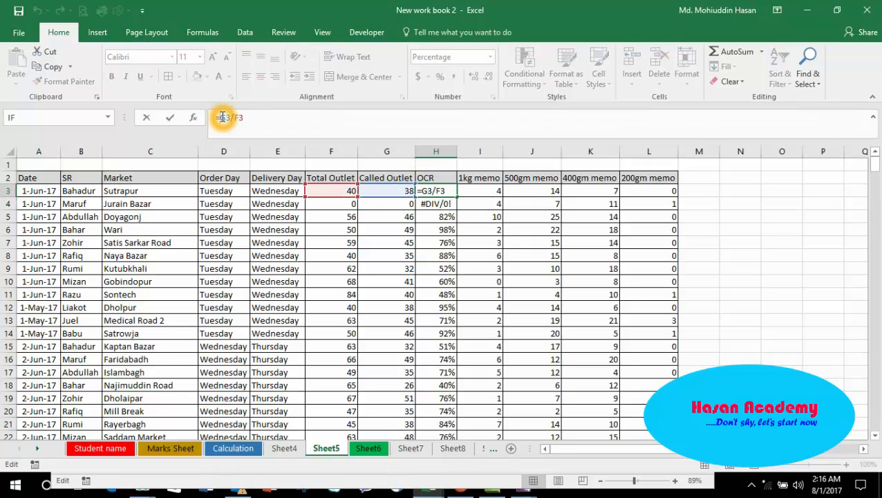
text(i)
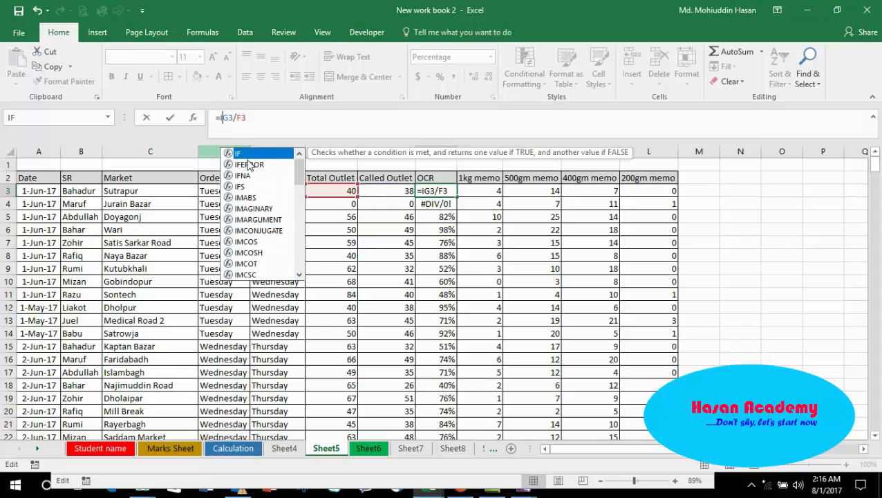
double_click(249, 164)
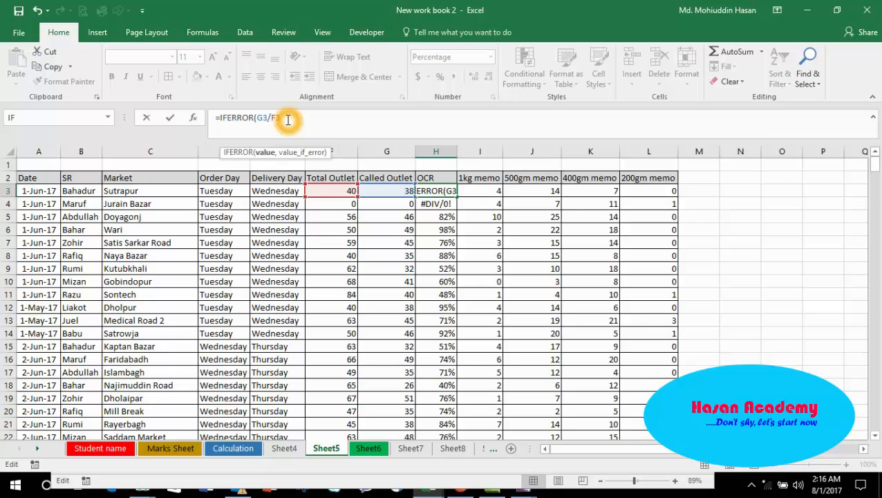
text(,0)
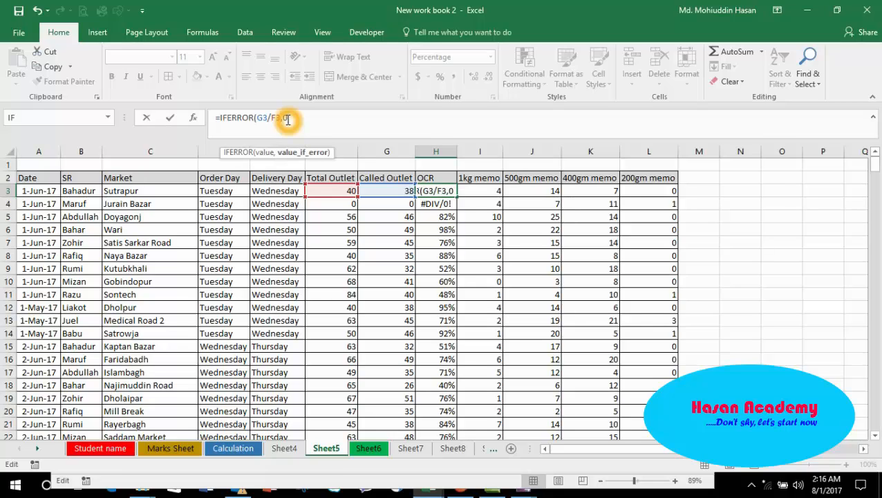
key(Return)
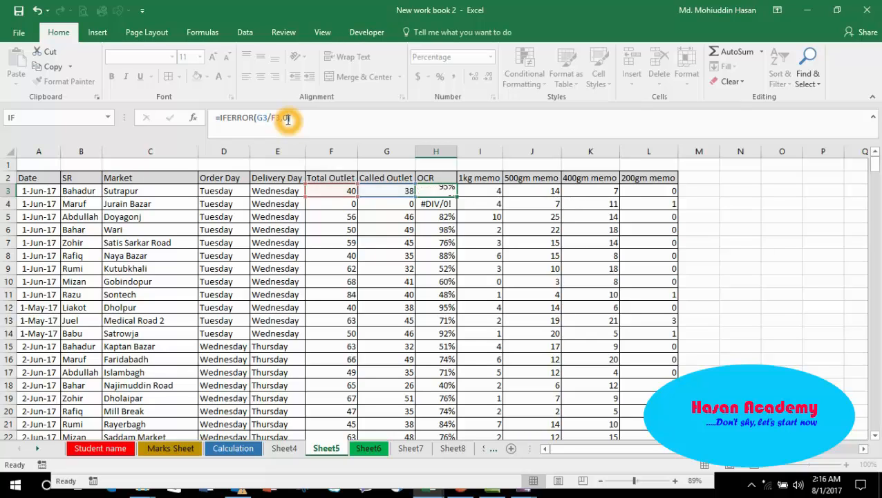
key(Up)
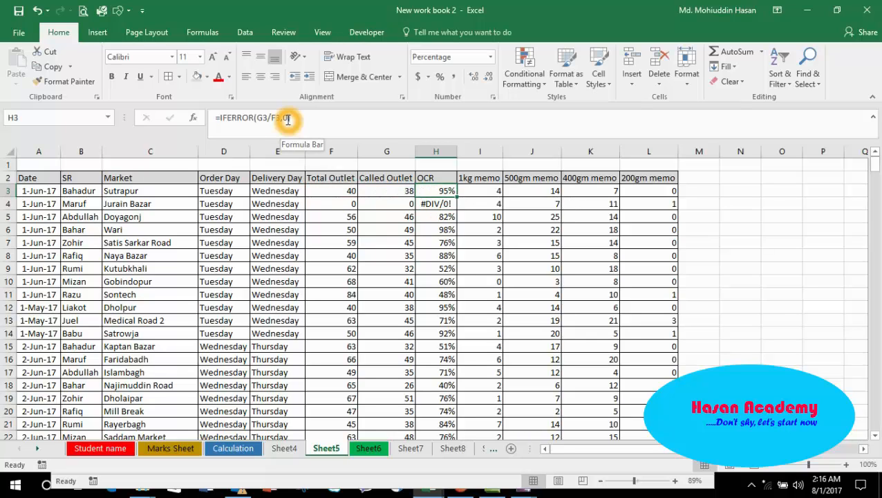
double_click(451, 195)
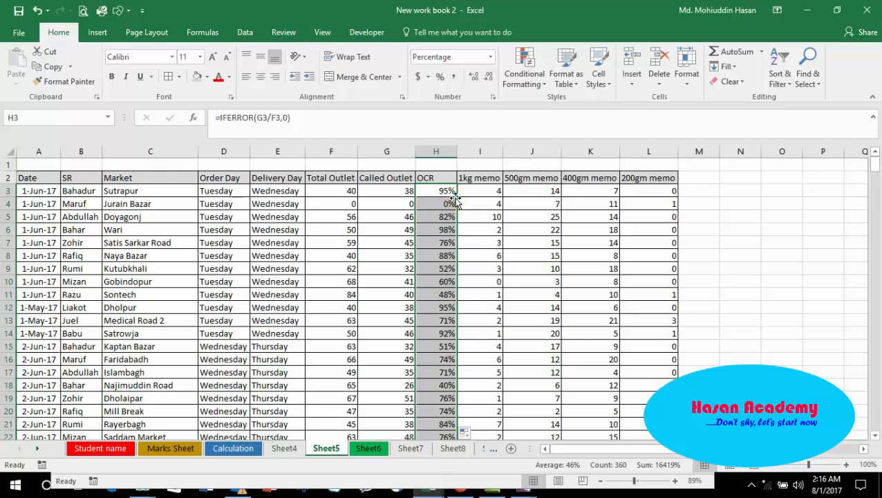
click(451, 193)
key(ctrl+z)
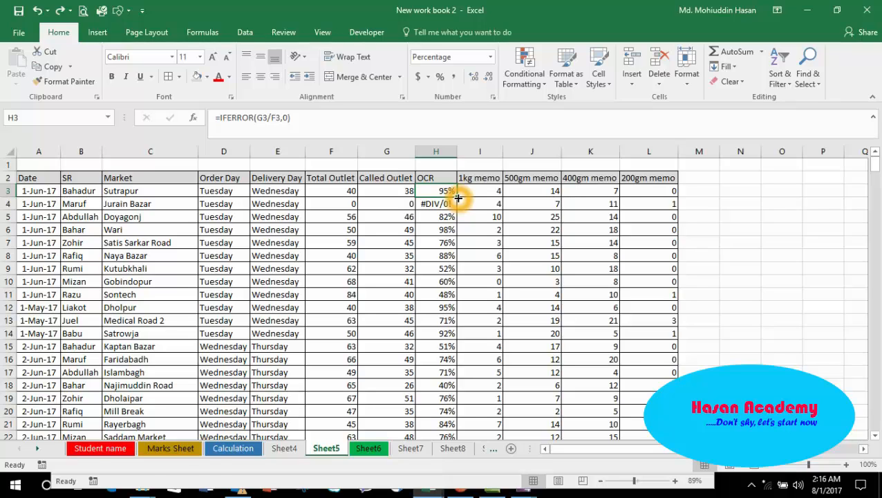
Fill the IFERROR formula from H3 down the whole OCR column and inspect the copy in H4
double_click(458, 198)
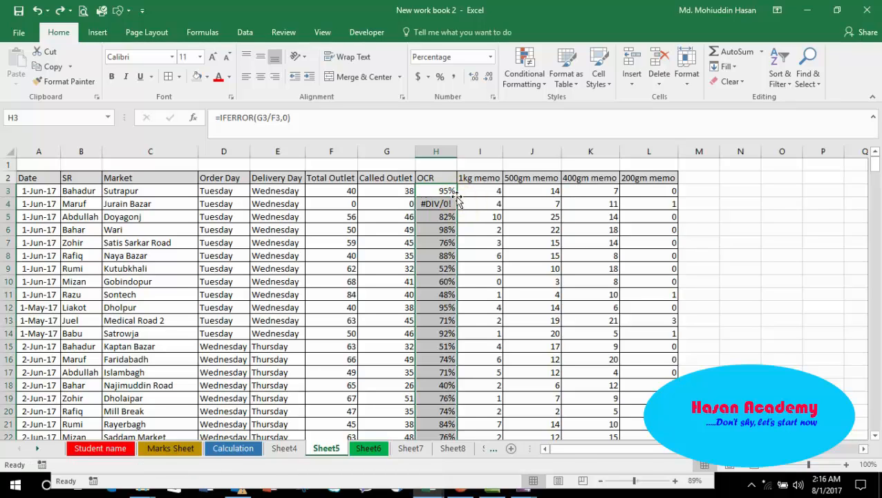
click(440, 202)
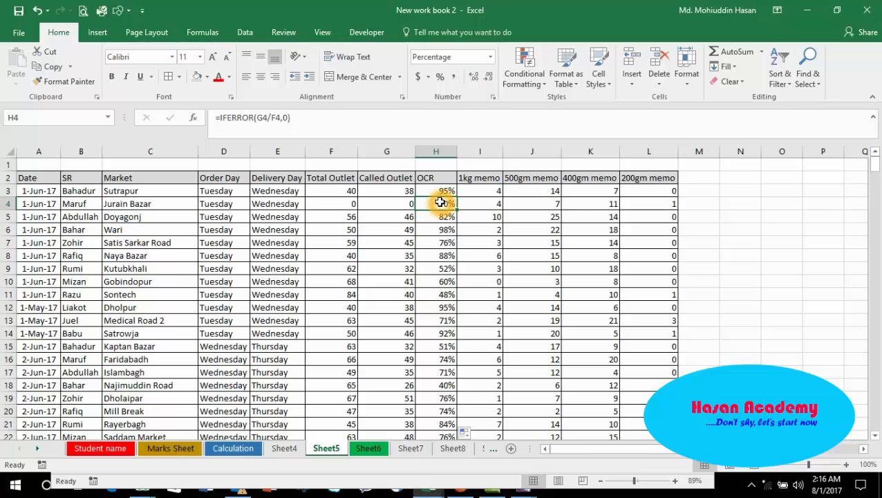
key(Left)
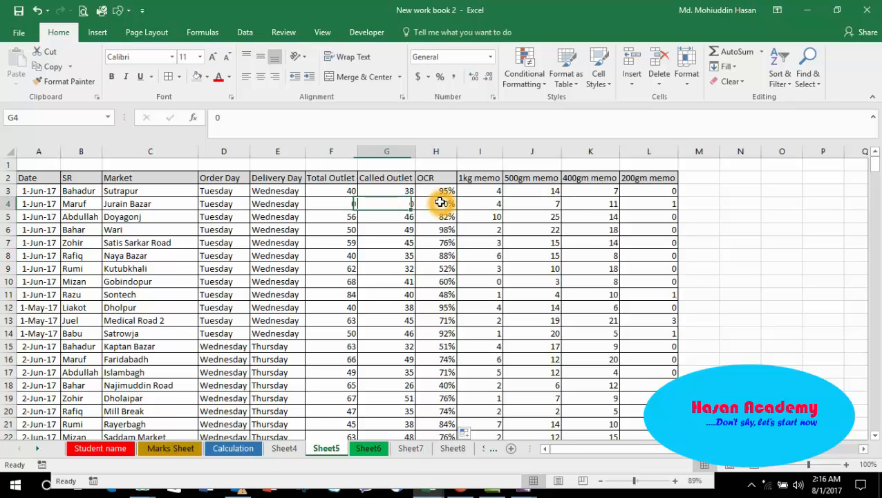
key(Right)
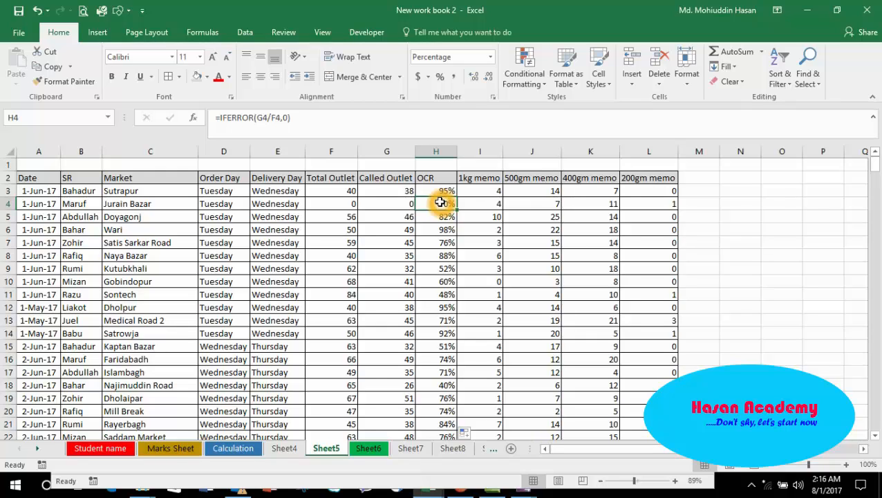
In the Jurain Bazar row, set Total Outlet to 45 and Called Outlet to 43, and replace the 43 with 25
key(Left)
key(Left)
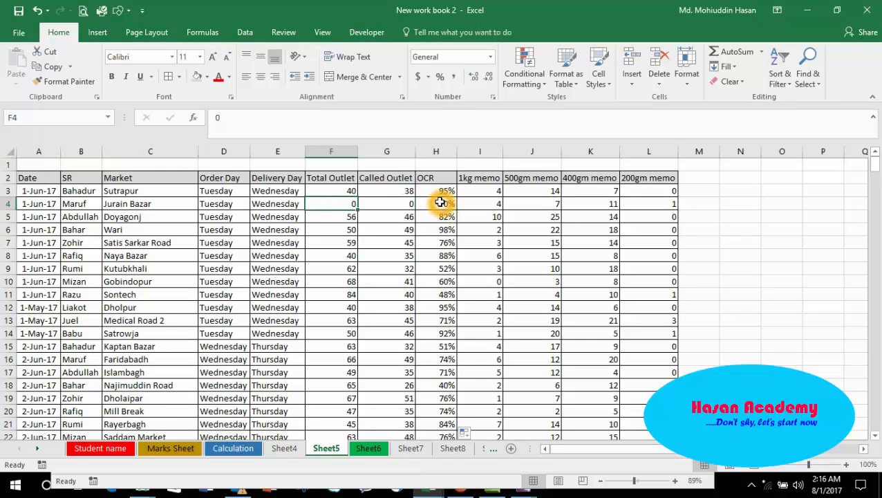
text(45)
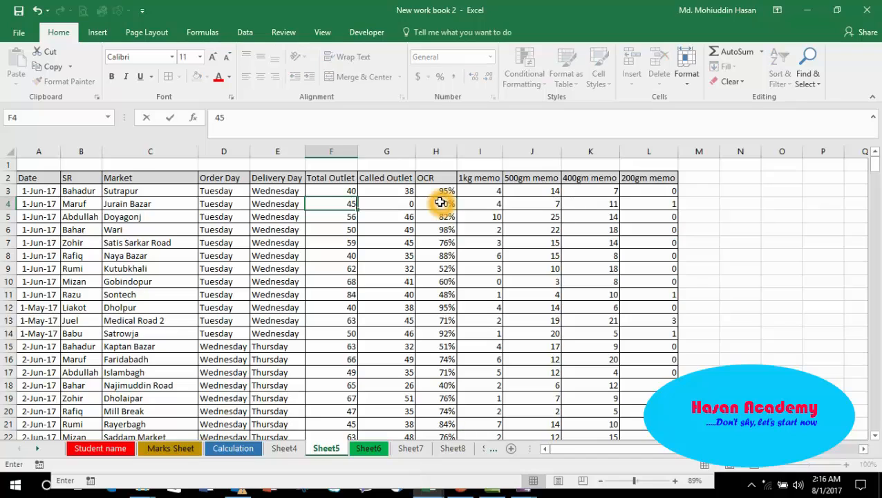
key(Right)
text(43)
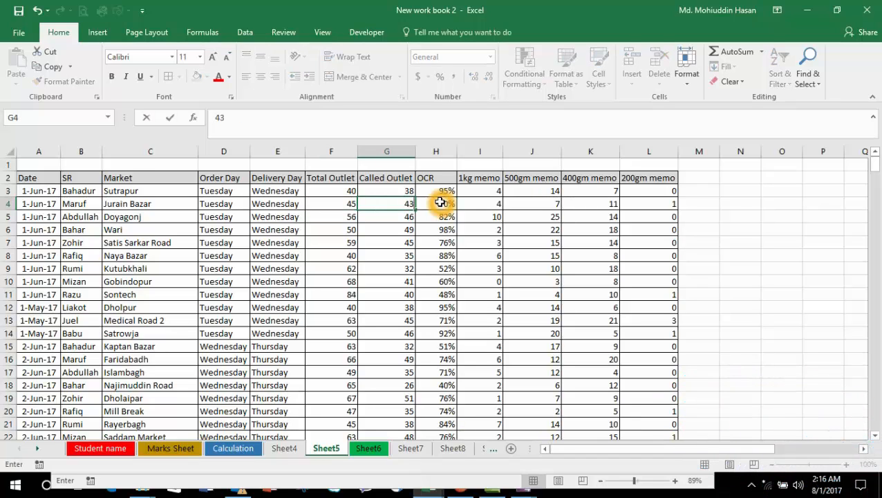
key(ctrl+Return)
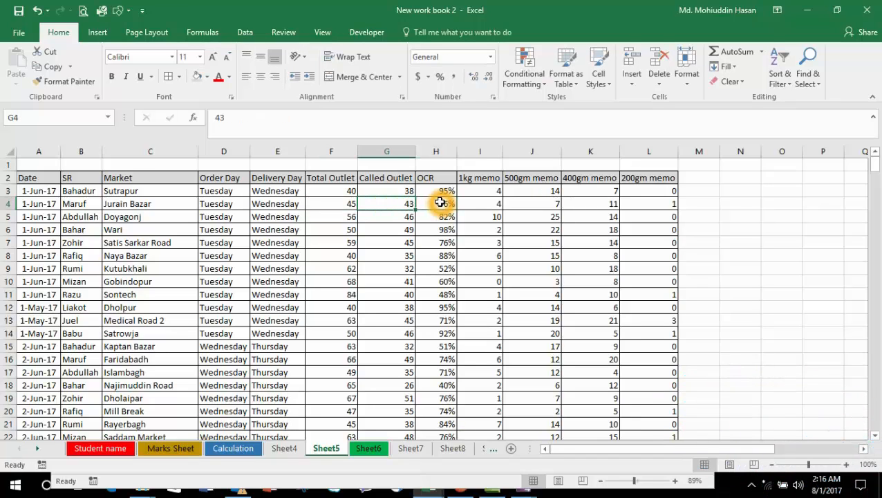
text(25)
key(Right)
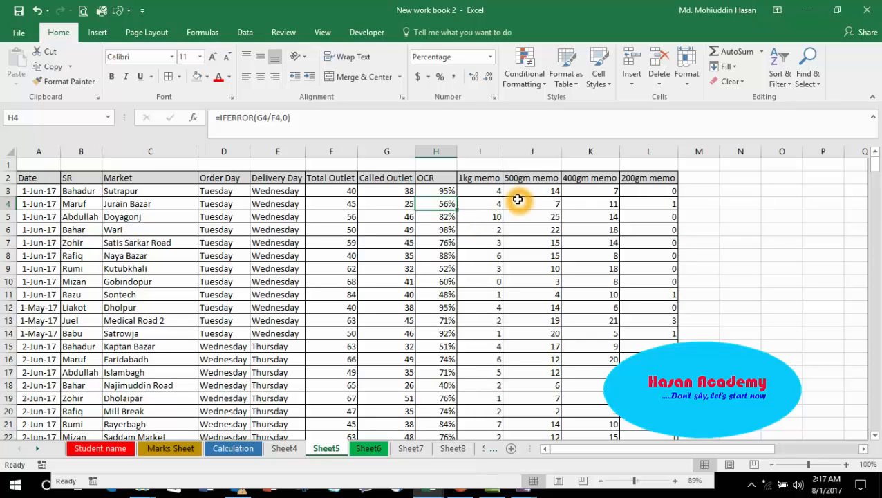
click(346, 191)
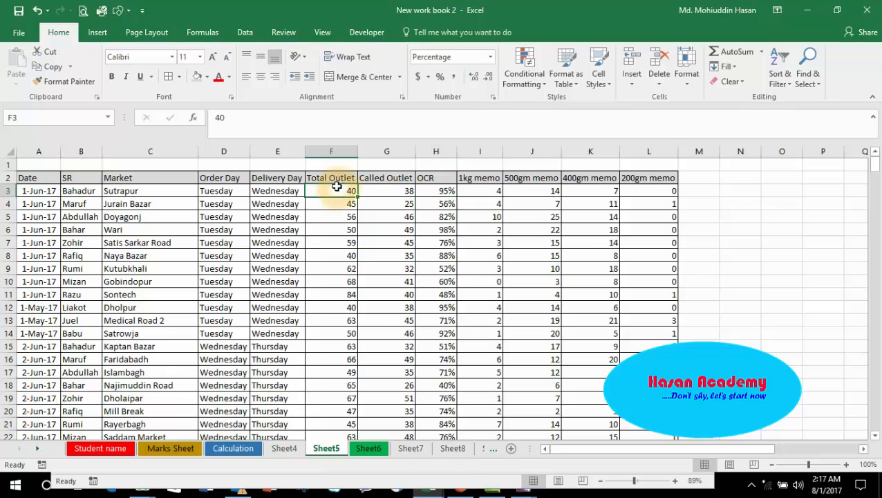
click(359, 190)
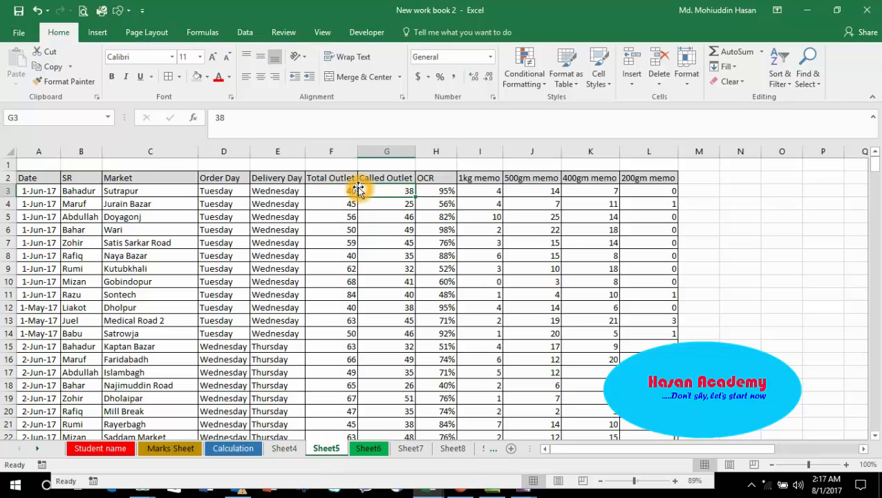
Examine the Called Outlet, OCR and 1kg to 200gm memo cells in the Sutrapur row (row 3)
key(Right)
key(Right)
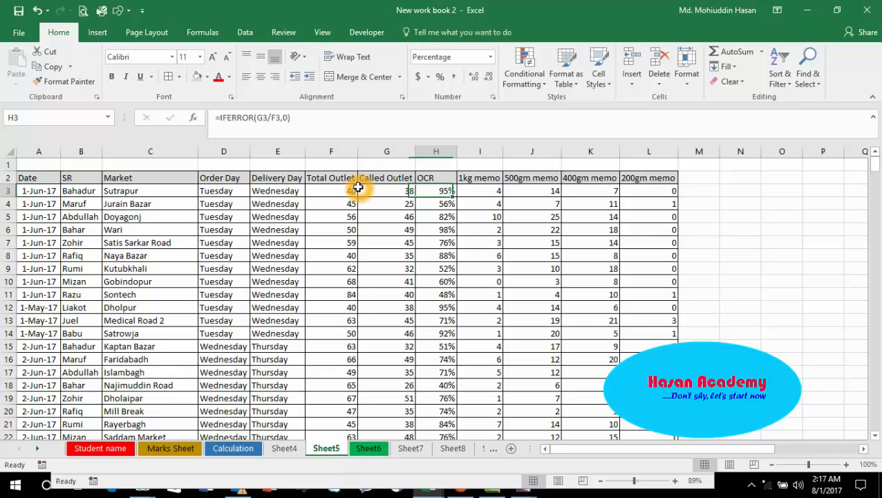
key(Right)
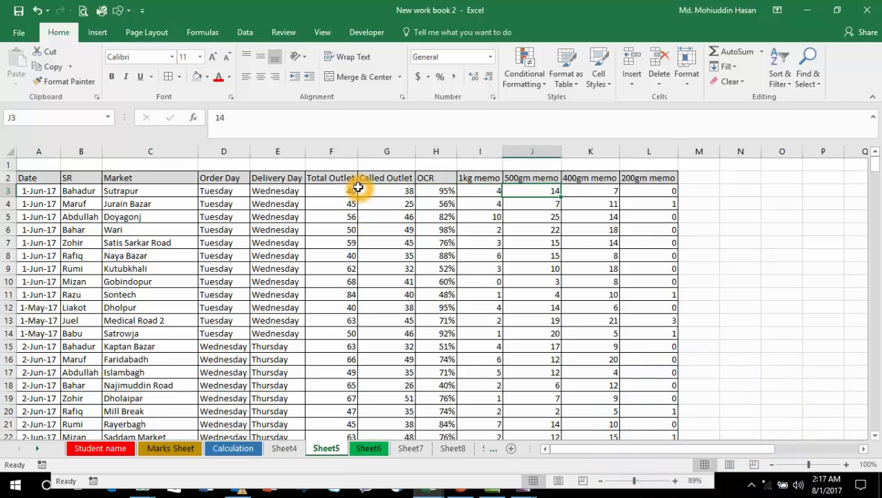
key(Left)
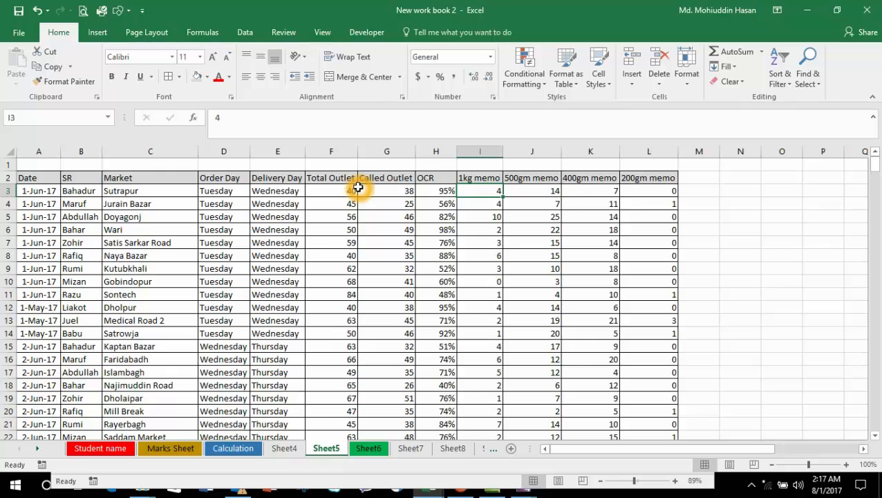
key(Right)
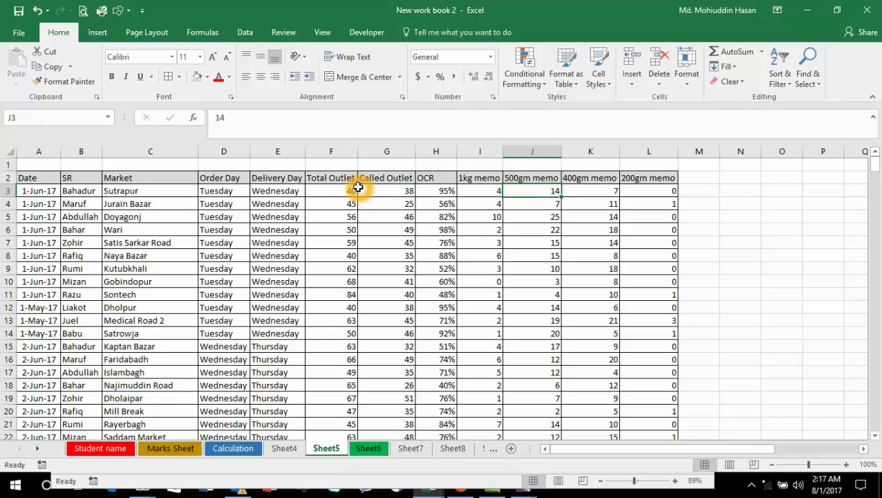
key(Right)
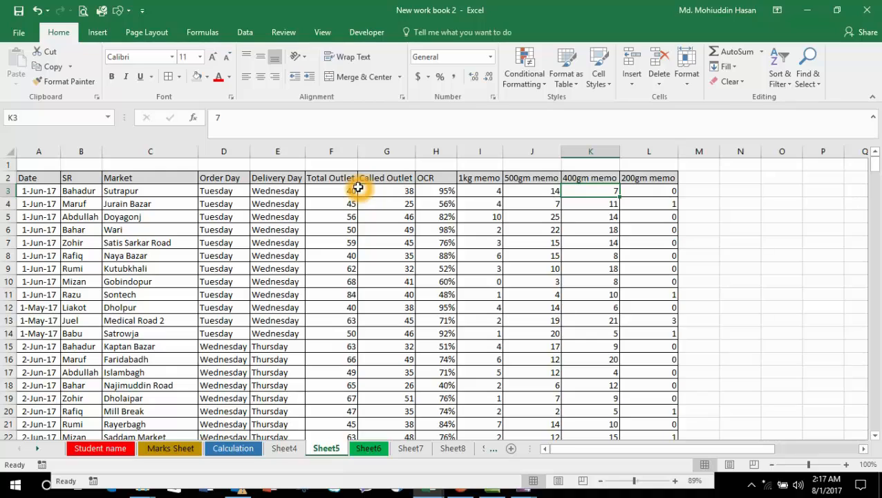
key(Right)
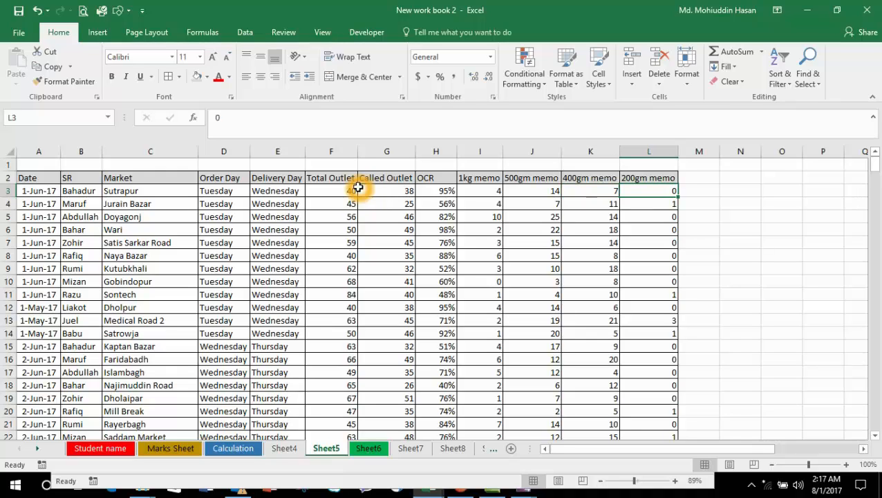
key(Right)
key(Right)
key(Left)
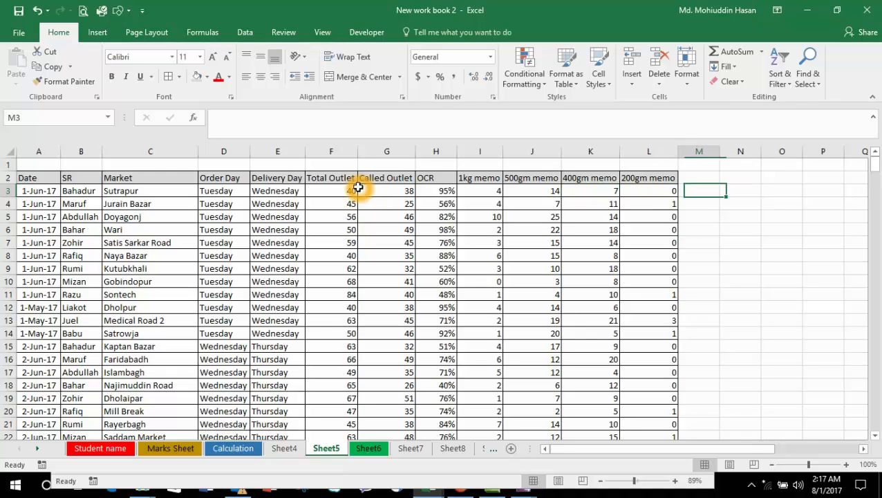
key(Left)
key(Left)
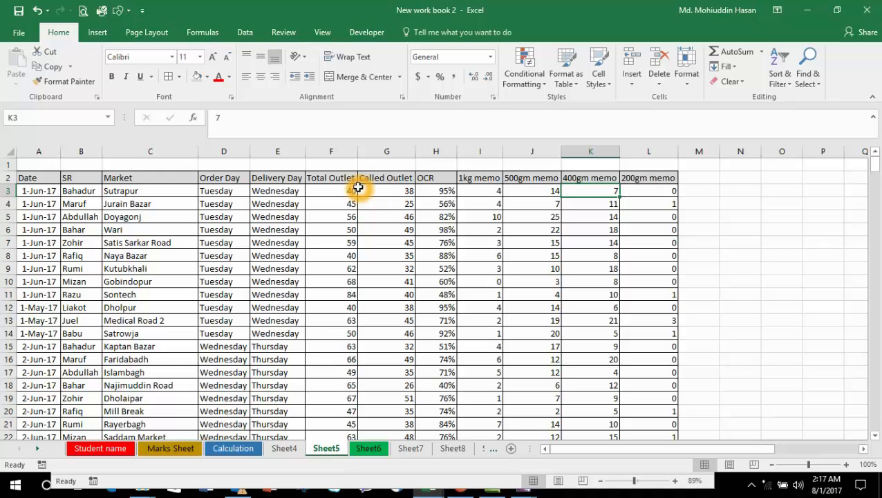
key(Left)
key(Left)
key(Right)
key(Right)
key(Right)
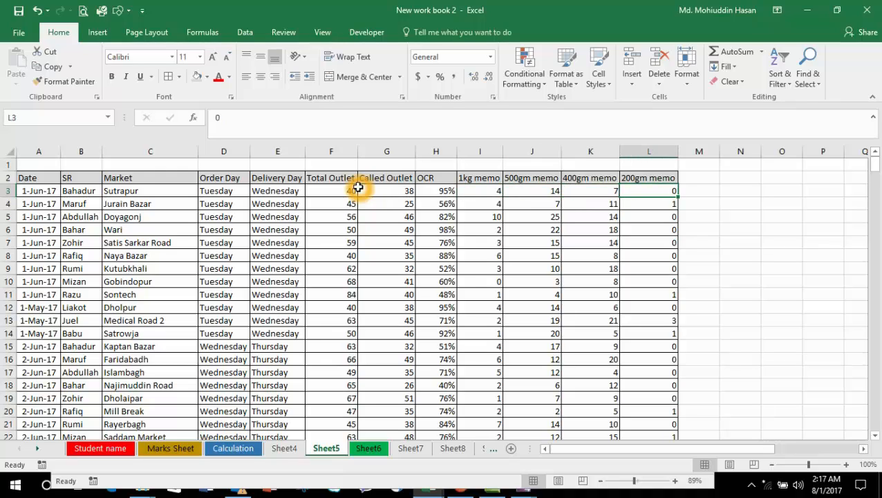
key(Left)
key(Left)
key(Left)
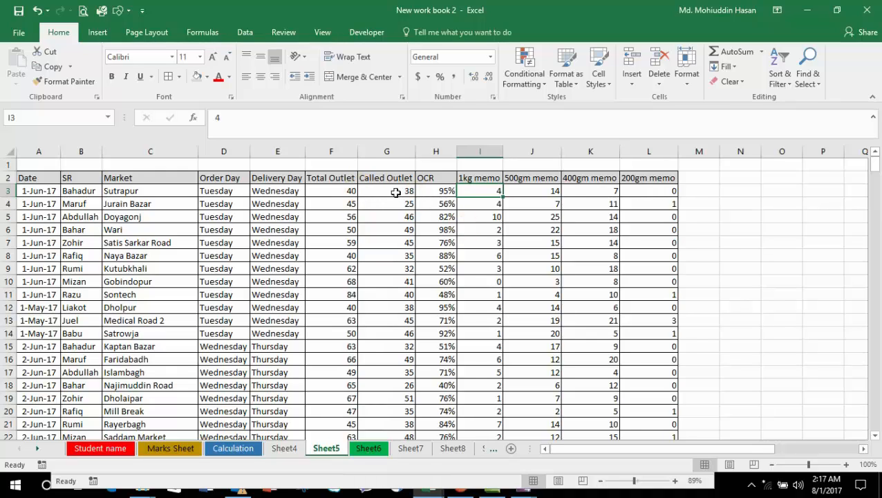
click(475, 192)
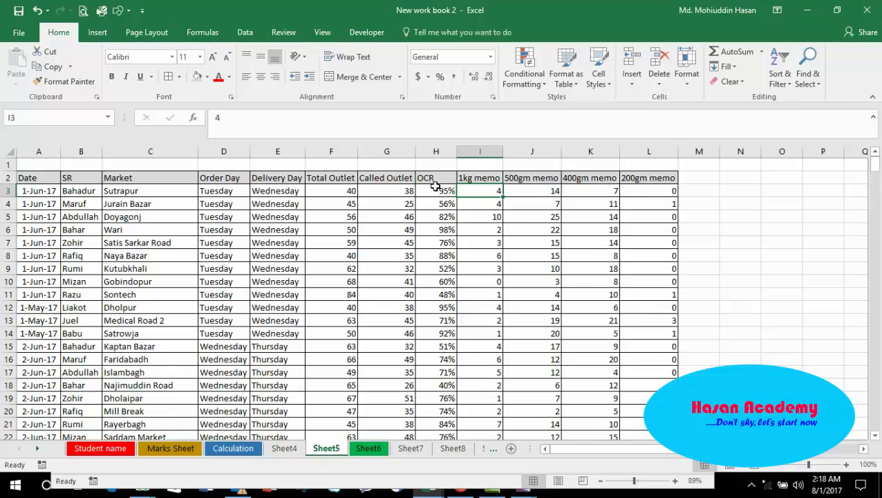
click(397, 187)
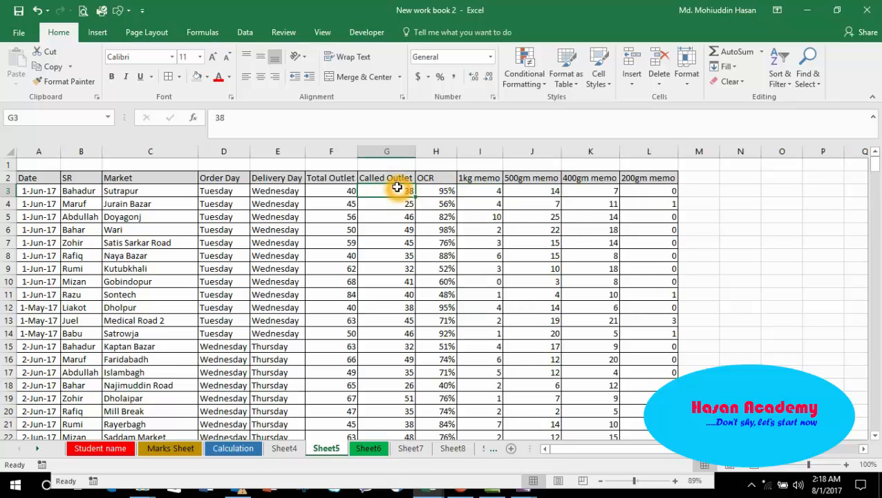
click(490, 187)
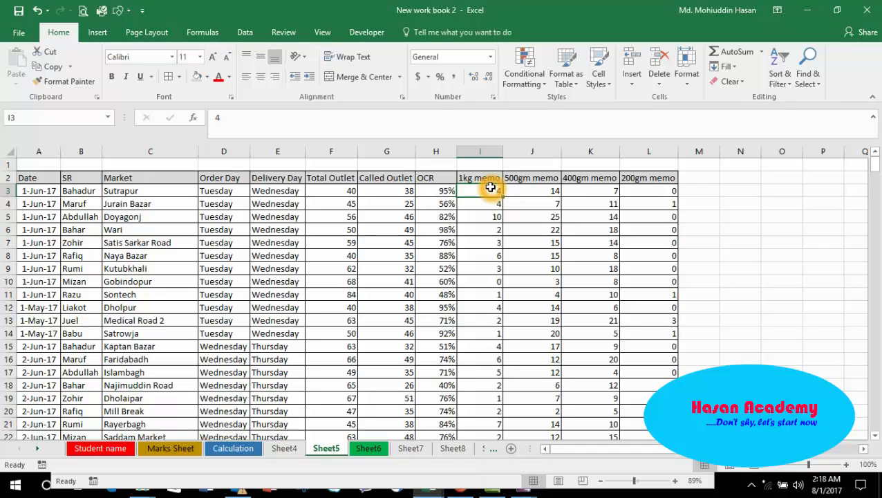
click(529, 79)
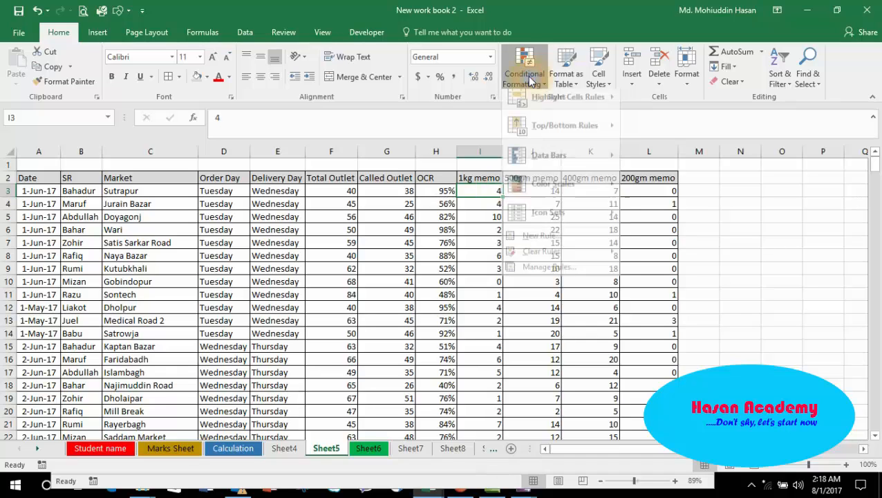
click(476, 309)
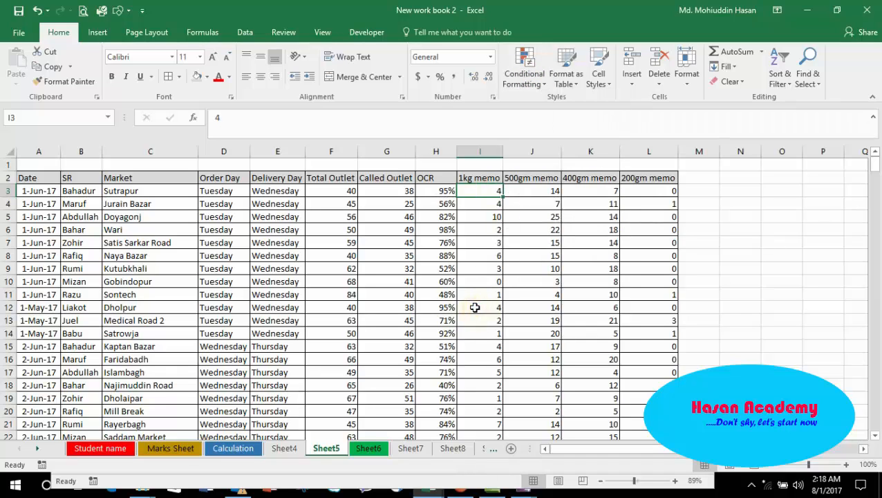
click(487, 195)
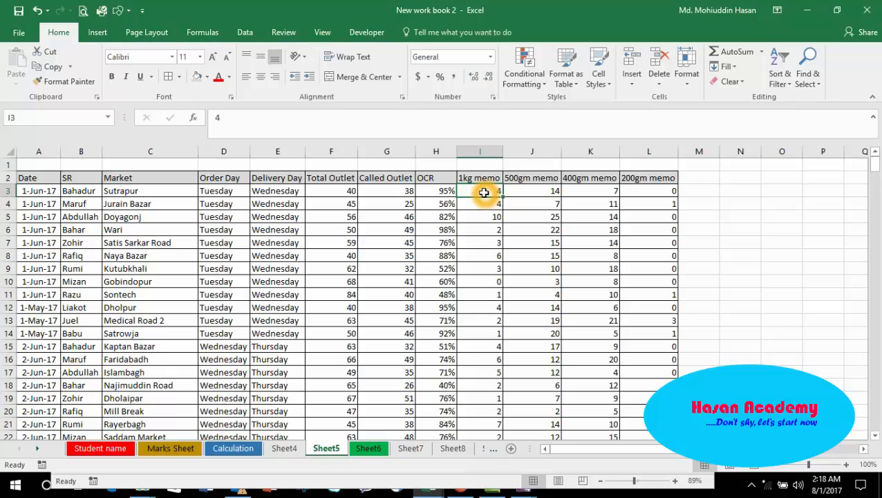
click(487, 217)
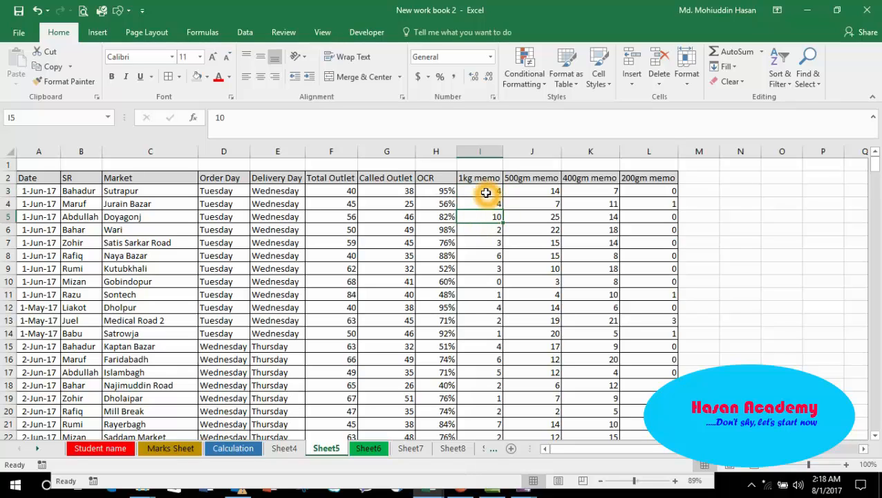
click(487, 193)
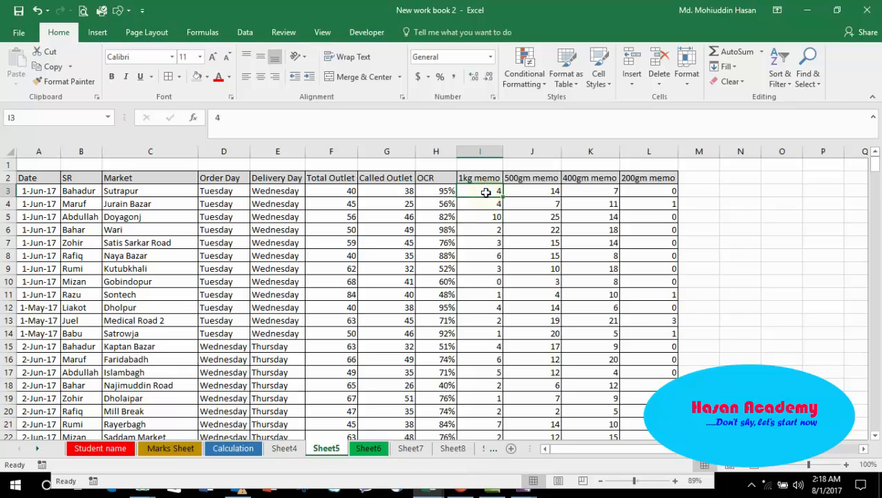
Try a Greater Than highlight rule on I3 that compares it with =$G3, using Light Red Fill with Dark Red Text
click(525, 86)
mouse_move(547, 109)
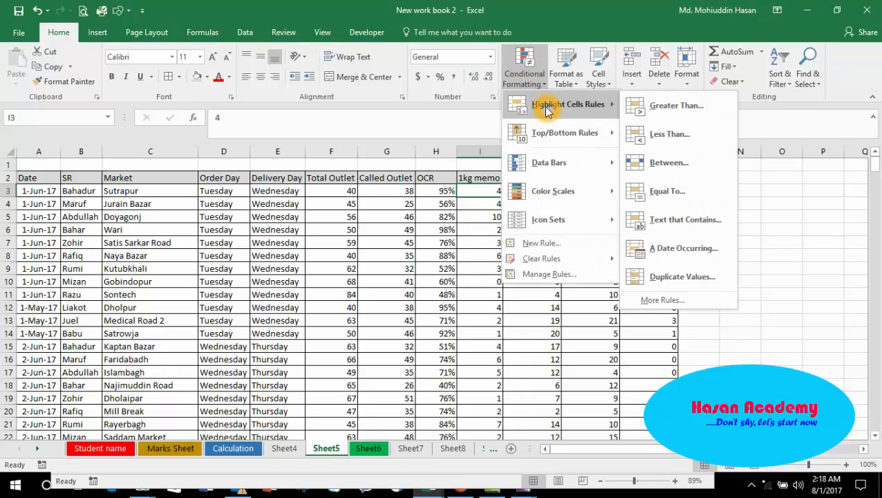
click(665, 106)
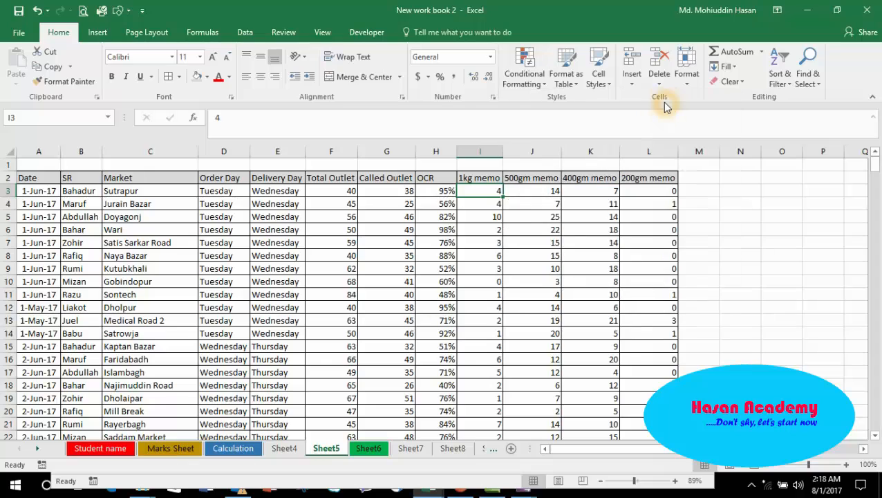
click(395, 191)
click(395, 190)
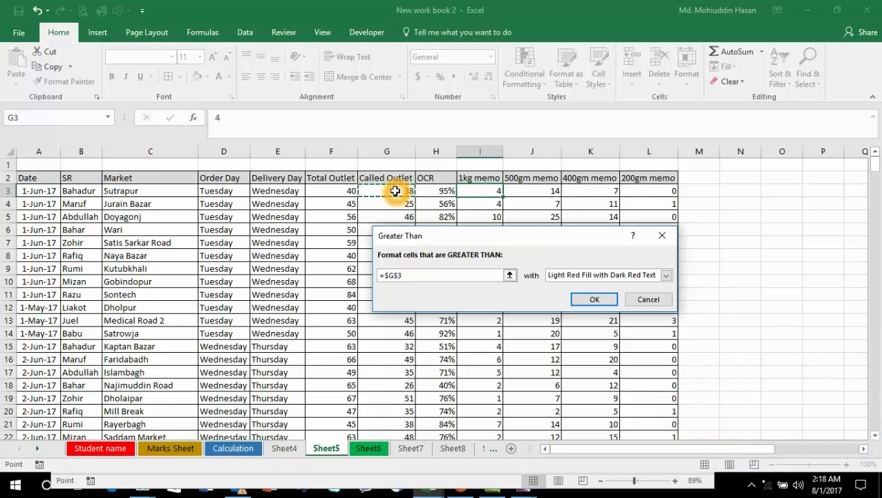
click(401, 273)
click(400, 273)
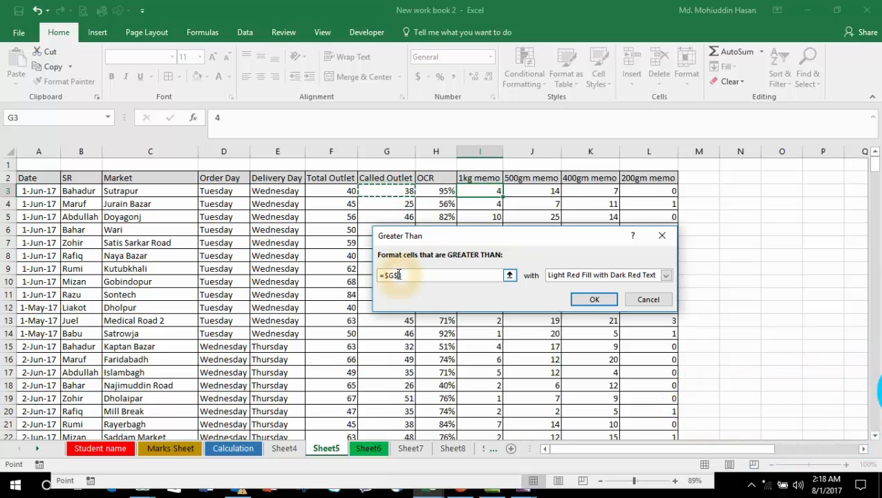
click(398, 275)
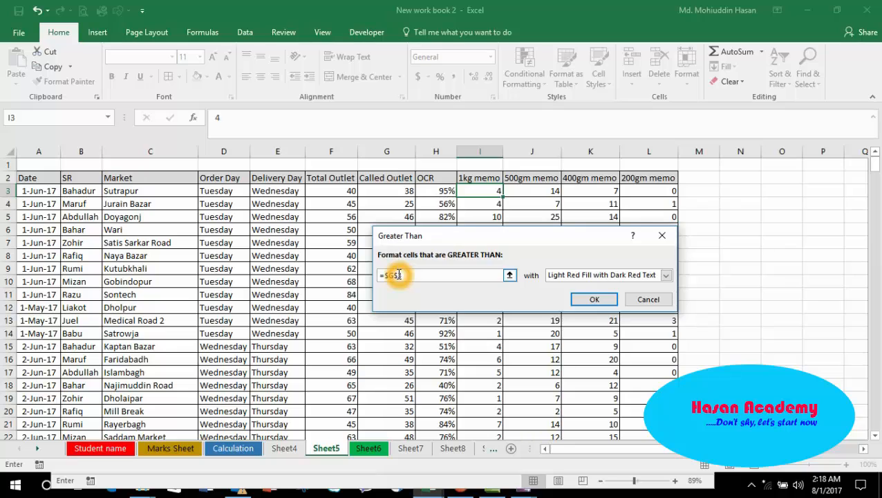
key(BackSpace)
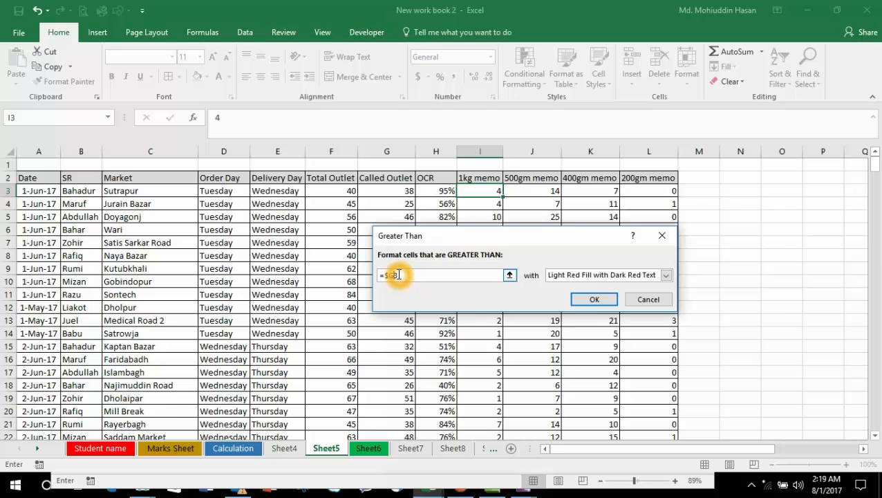
click(587, 299)
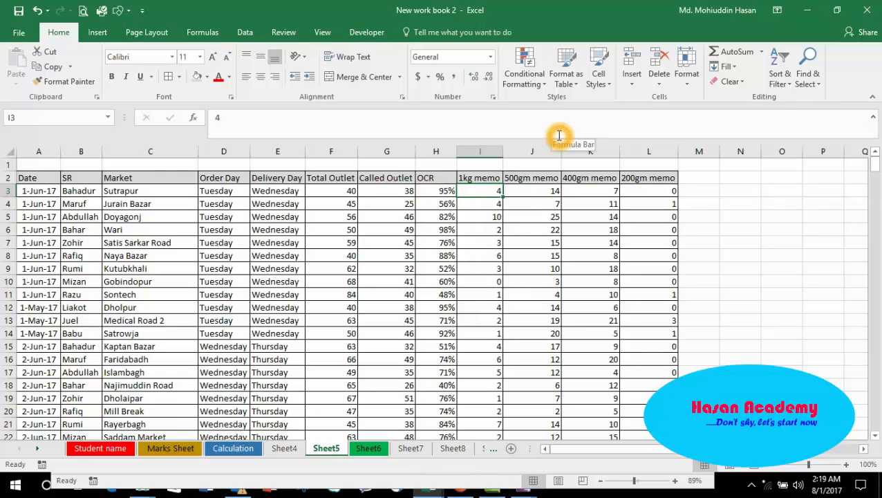
Conditionally format the first 1kg memo cell (I3) with Light Red Fill with Dark Red Text when it is greater than =$G3
click(538, 84)
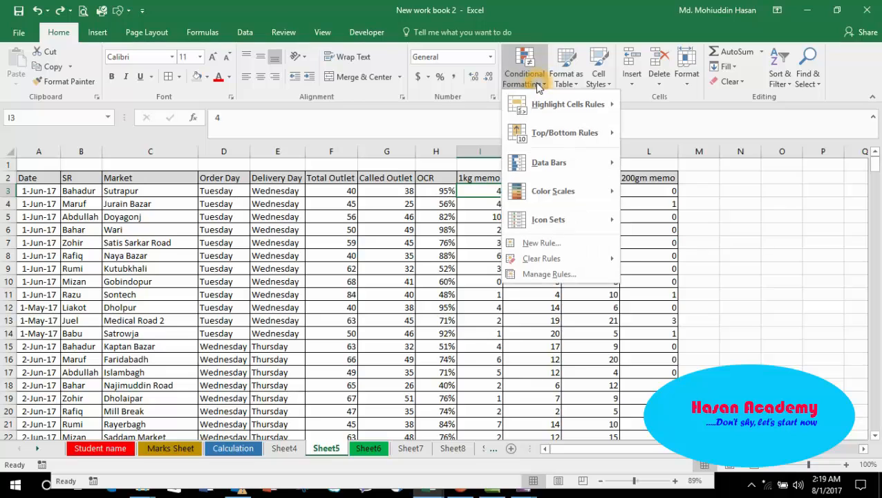
mouse_move(556, 104)
click(665, 106)
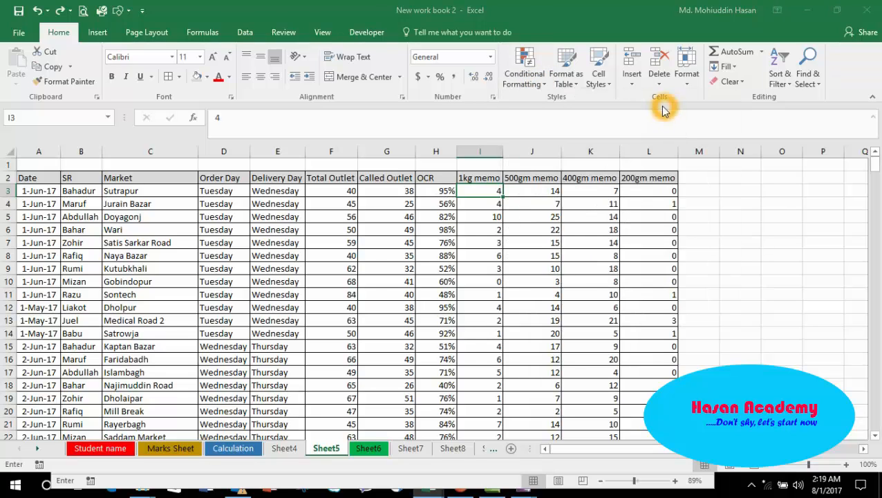
click(401, 191)
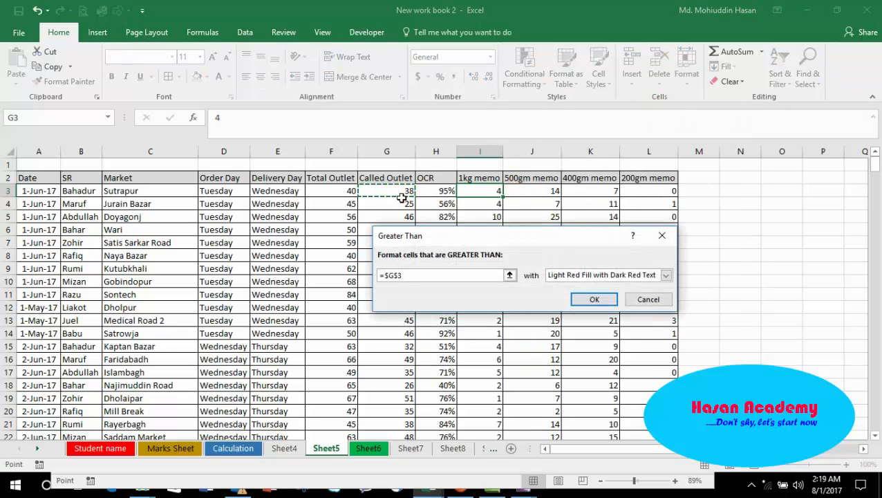
click(398, 275)
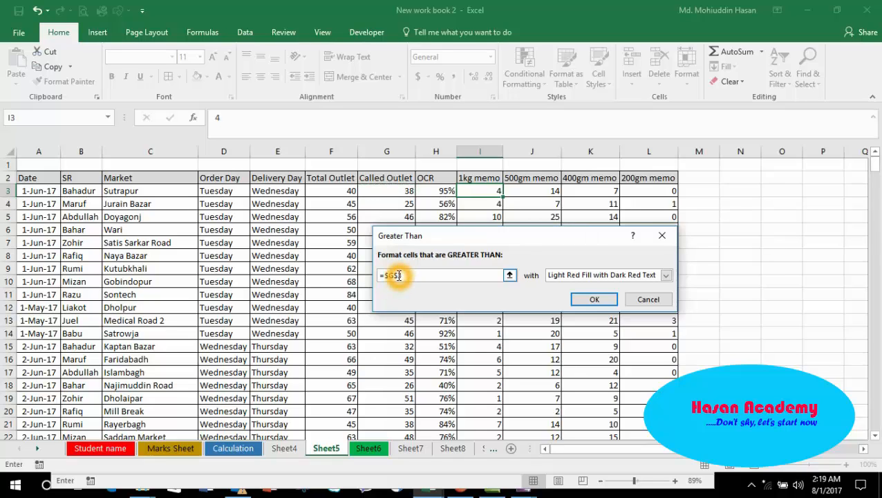
key(BackSpace)
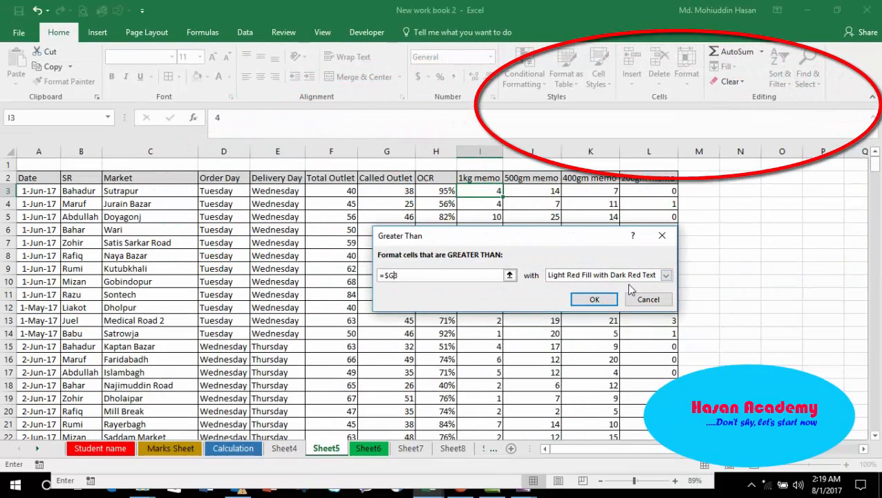
click(596, 300)
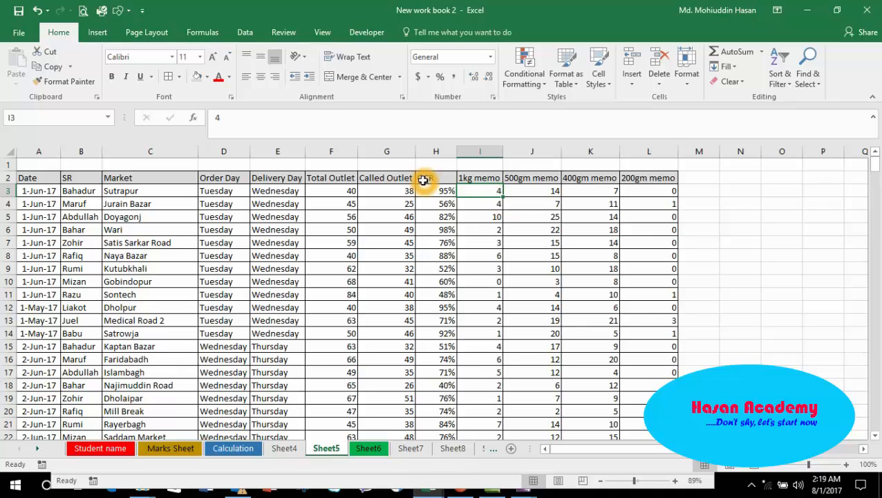
Set the 1kg memo value in the Sutrapur row (I3) to 39 to test its highlight rule
key(F2)
key(BackSpace)
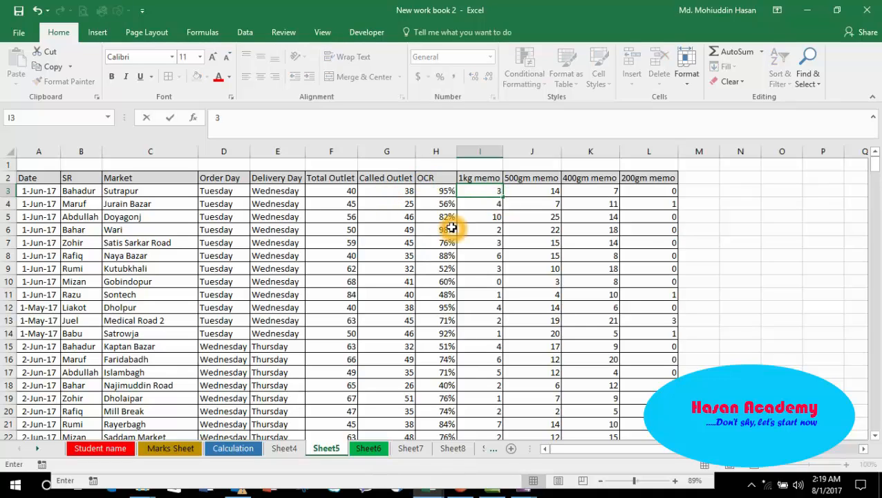
text(39)
key(Tab)
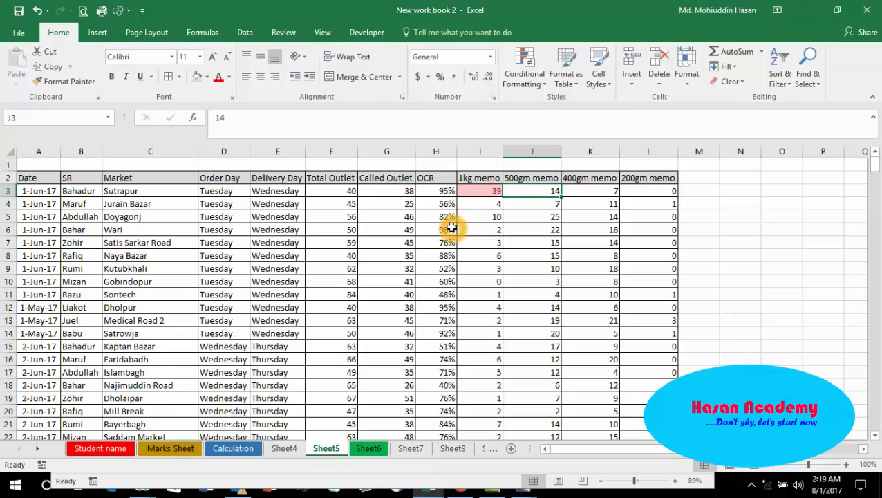
key(Left)
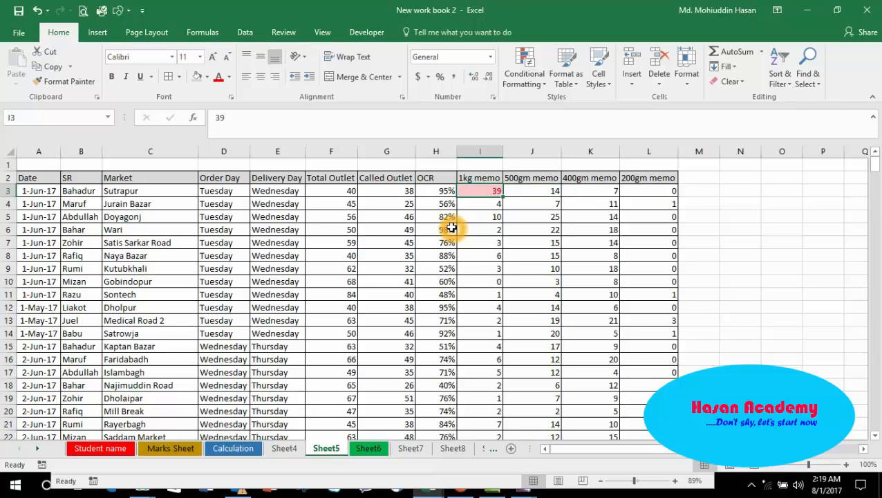
key(Right)
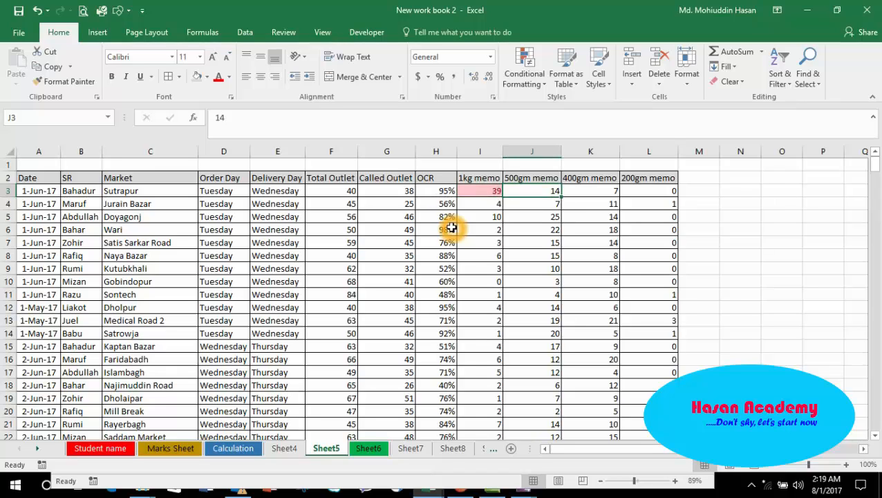
Try 55 in the 500gm and 400gm memo cells of the Sutrapur row (J3 and K3), and undo both entries
text(55)
key(Tab)
text(55)
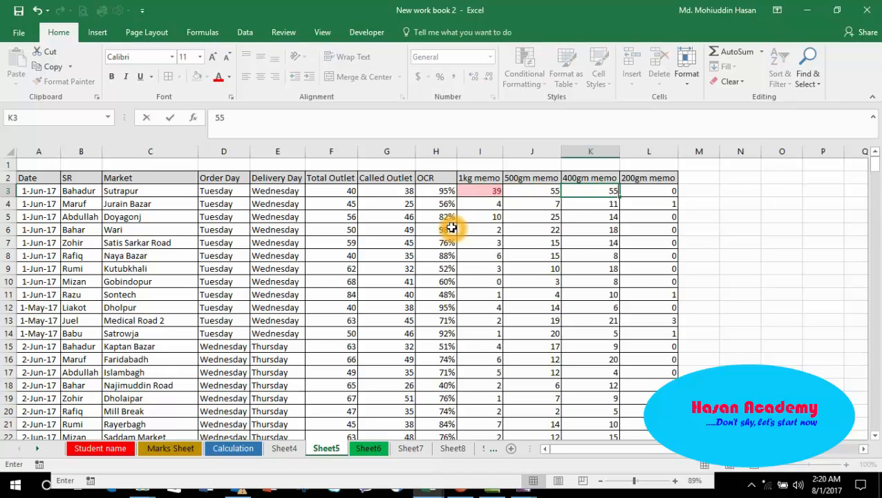
key(Tab)
key(ctrl+z)
key(ctrl+z)
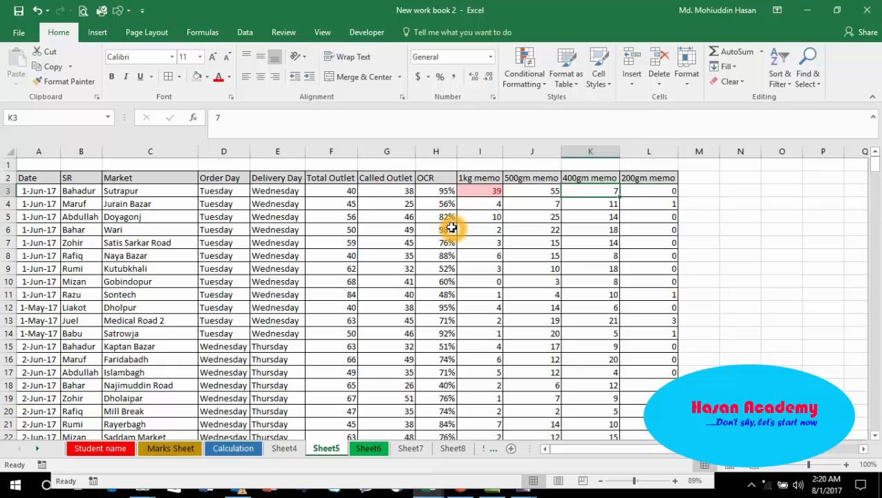
key(Left)
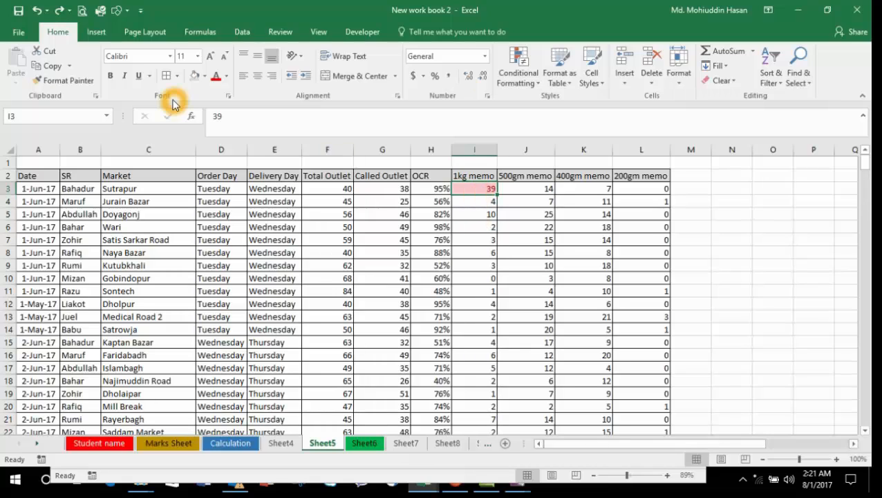
Copy the formatting of I3 with Format Painter to all 1kg to 200gm memo cells from row 3 down to the table's end
click(492, 213)
click(477, 189)
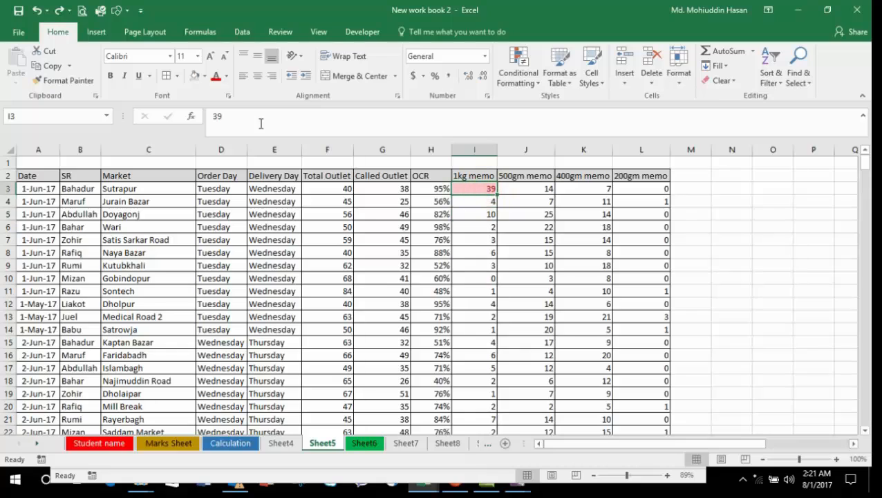
click(45, 81)
click(42, 81)
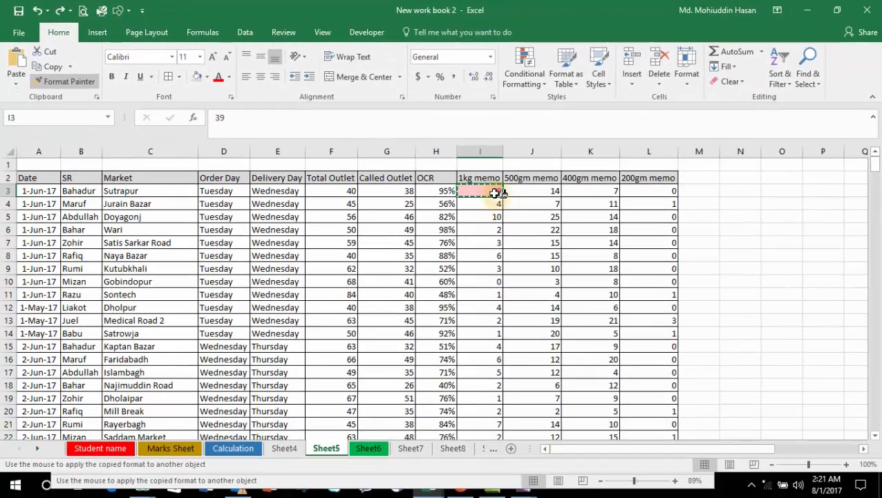
mouse_move(495, 194)
mouse_down()
mouse_move(657, 219)
mouse_move(660, 404)
mouse_move(671, 451)
mouse_up()
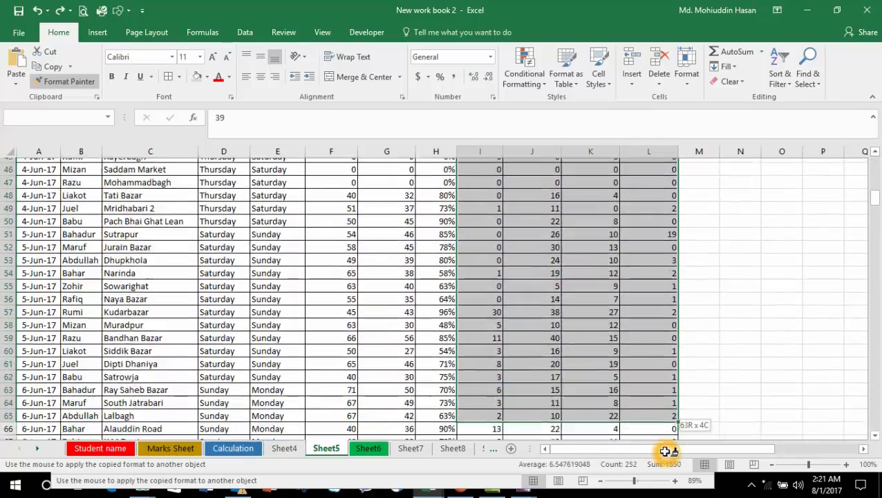
drag(665, 450, 665, 451)
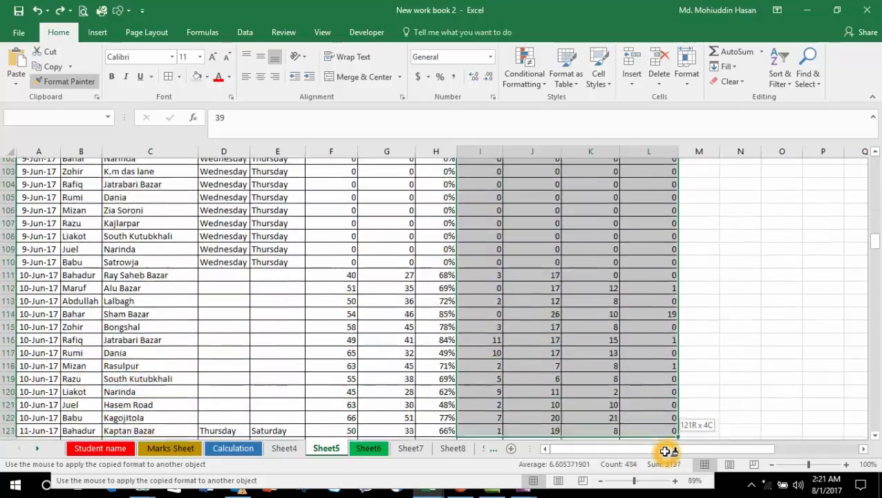
drag(666, 451, 667, 458)
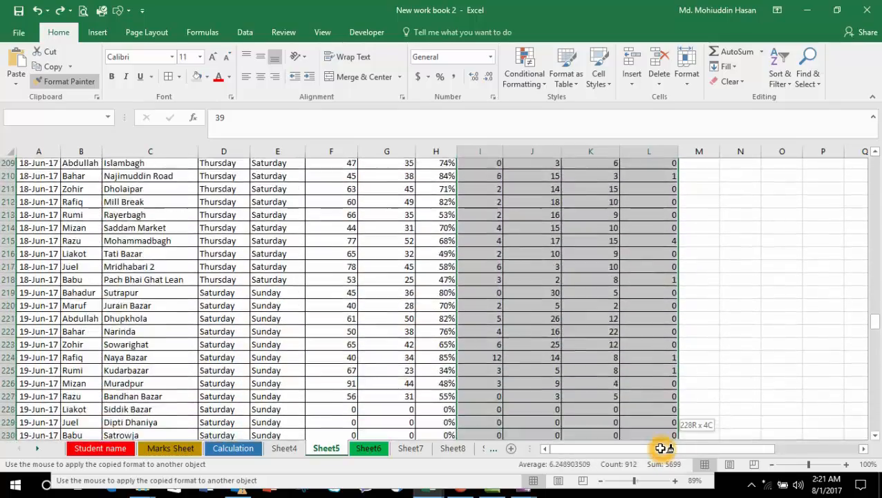
drag(663, 448, 662, 448)
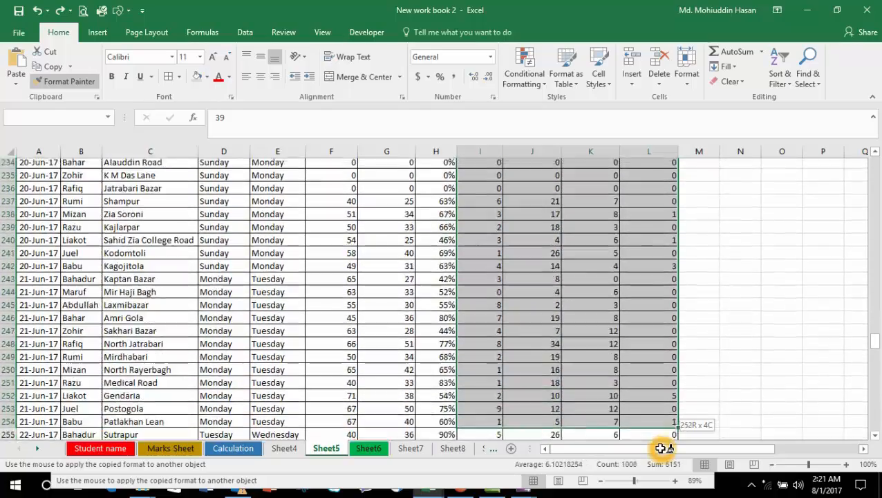
mouse_move(662, 448)
mouse_down()
mouse_move(648, 378)
mouse_move(668, 478)
mouse_move(656, 464)
mouse_move(662, 435)
mouse_move(664, 458)
mouse_move(645, 386)
mouse_move(643, 422)
mouse_up()
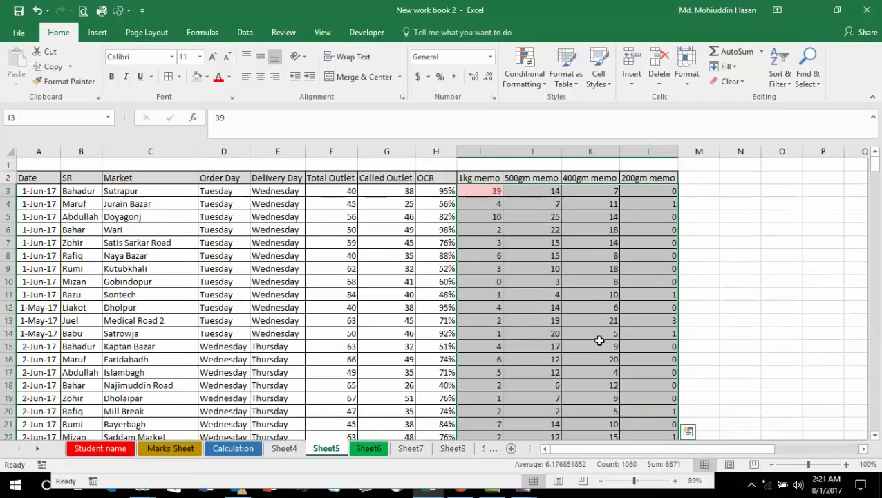
Examine the memo cells from row 7 down to row 44 for highlighted values
click(541, 282)
click(509, 241)
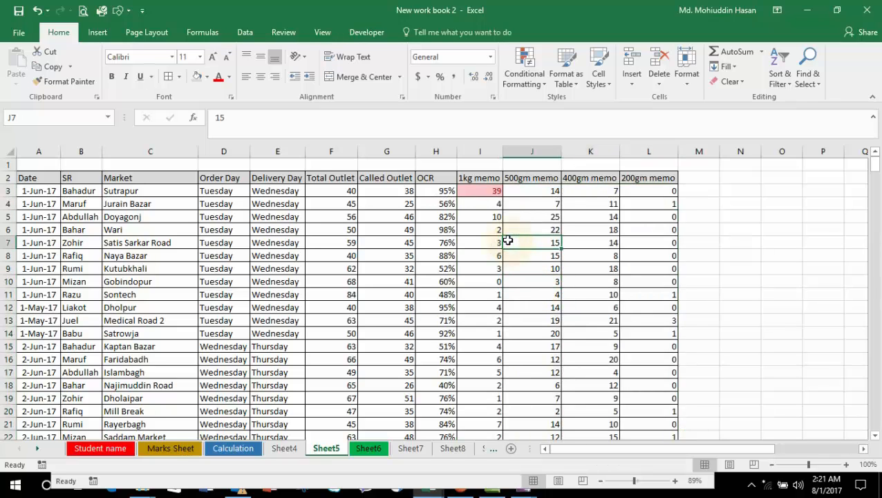
key(Down)
key(Down)
key(Down)
key(Down)
key(Down)
key(Down)
key(Down)
key(Down)
key(Down)
key(Down)
key(Down)
key(Down)
key(Down)
key(Down)
key(Down)
key(Down)
key(Down)
key(Down)
key(Down)
key(Down)
key(Down)
key(Down)
key(Down)
key(Down)
key(Down)
key(Down)
key(Down)
key(Down)
key(Down)
key(Down)
key(Down)
key(Down)
key(Down)
key(Down)
key(Down)
key(Down)
key(Down)
key(Down)
key(Down)
key(Down)
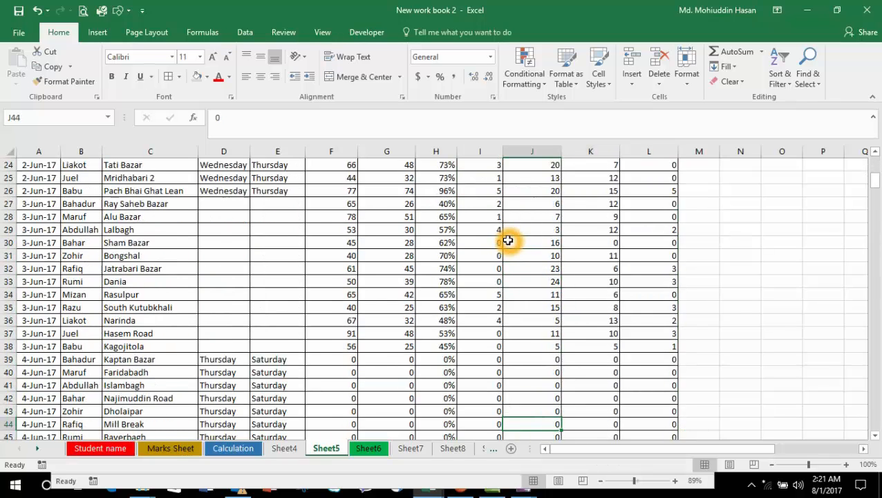
key(Up)
key(Up)
key(Up)
key(Up)
key(Up)
key(Up)
key(Up)
key(Up)
key(Up)
key(Up)
key(Up)
key(Up)
key(Up)
key(Up)
key(Up)
key(Up)
key(Up)
key(Up)
key(Up)
key(Up)
key(Up)
key(Up)
key(Up)
key(Up)
key(Up)
key(Up)
key(Up)
key(Up)
key(Up)
key(Up)
key(Up)
key(Up)
key(Up)
key(Up)
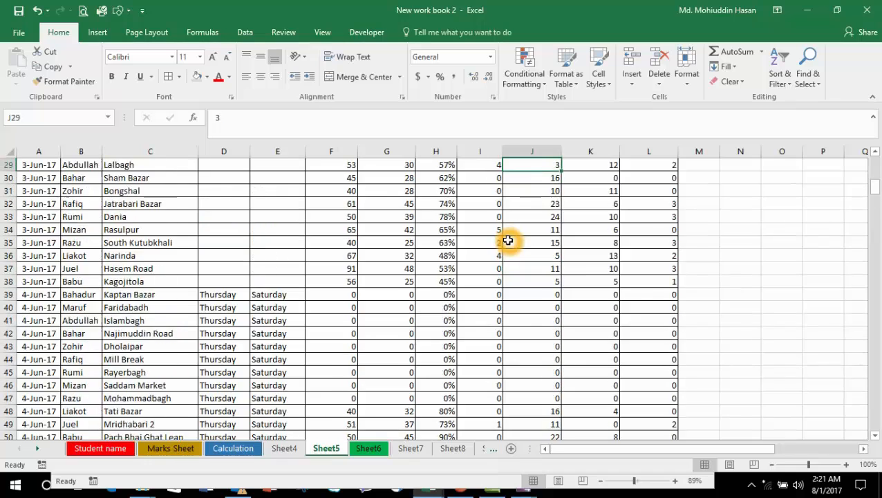
Examine the outlet, OCR and memo cells of the 3-Jun-17 rows, starting at the Ray Saheb Bazar row (row 27)
key(Down)
key(Down)
key(Down)
key(Down)
key(Left)
key(Left)
key(Left)
key(Left)
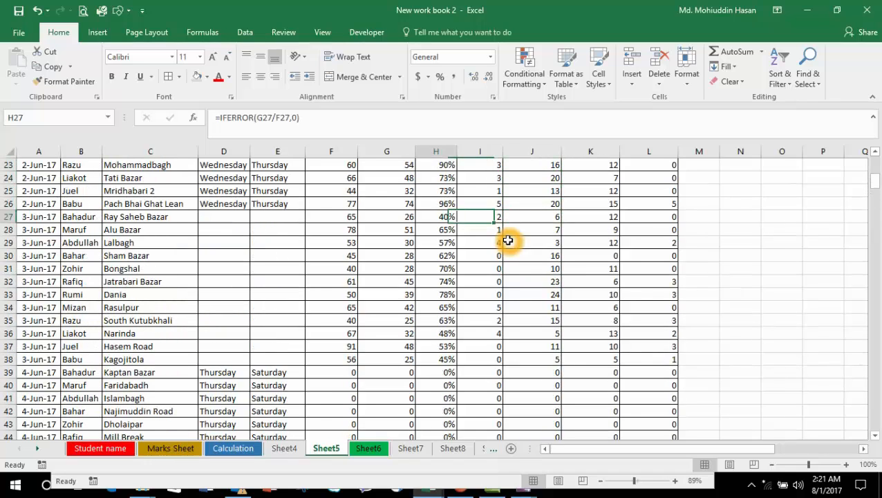
key(Right)
key(Right)
key(Right)
key(Right)
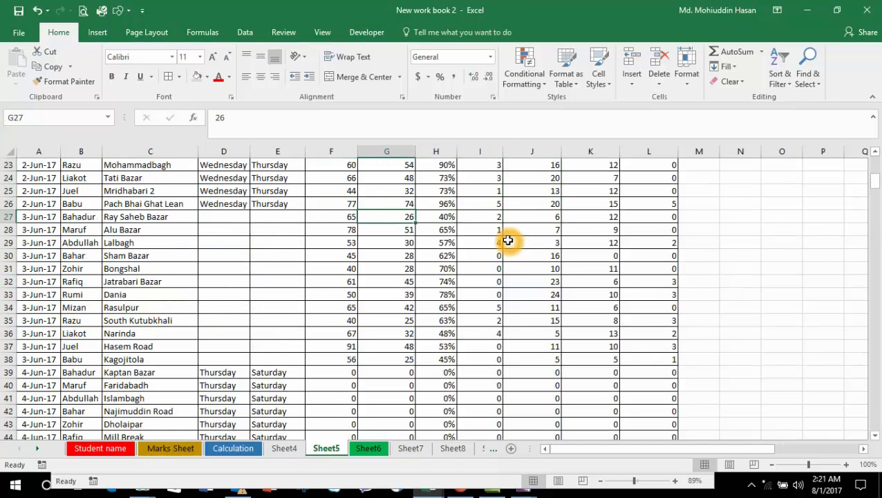
key(Left)
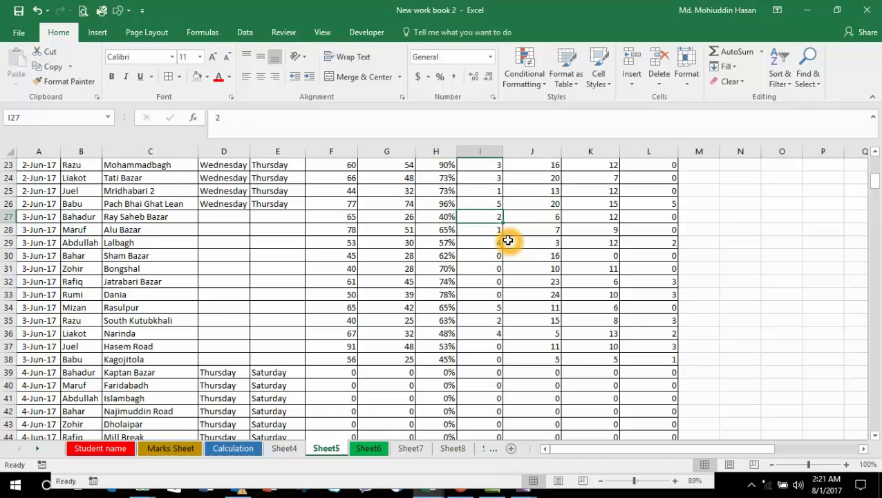
key(Left)
key(Left)
key(Left)
key(shift+Right)
key(shift+Down)
key(shift+Down)
key(shift+Down)
key(shift+Down)
key(shift+Down)
key(shift+Down)
key(shift+Down)
key(shift+Down)
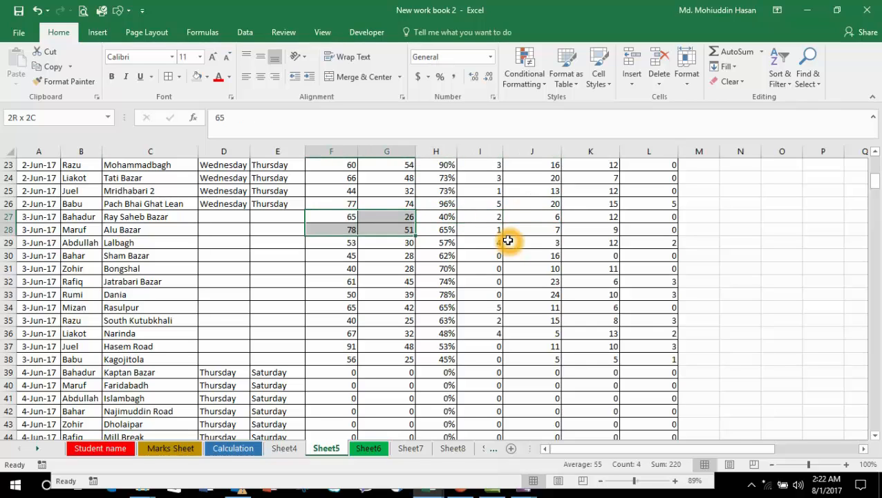
key(shift+Down)
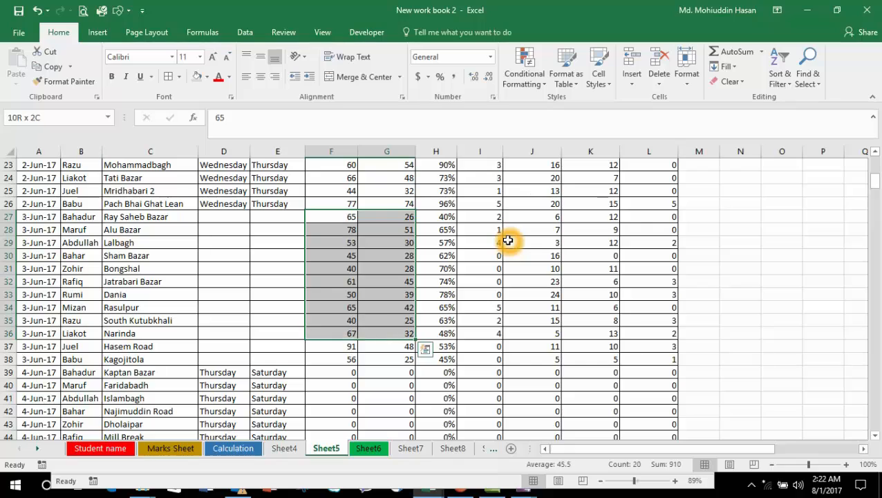
Enter Friday as the Delivery Day in the Ray Saheb Bazar row (E27)
key(Left)
key(Left)
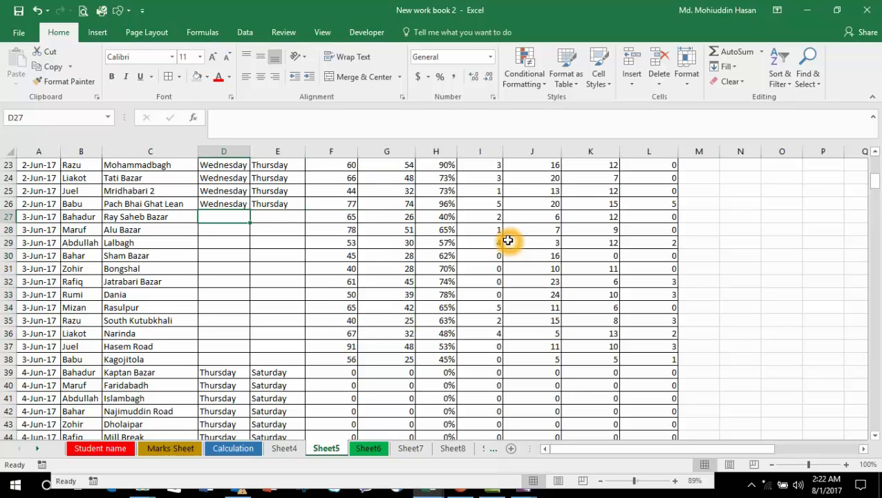
key(Right)
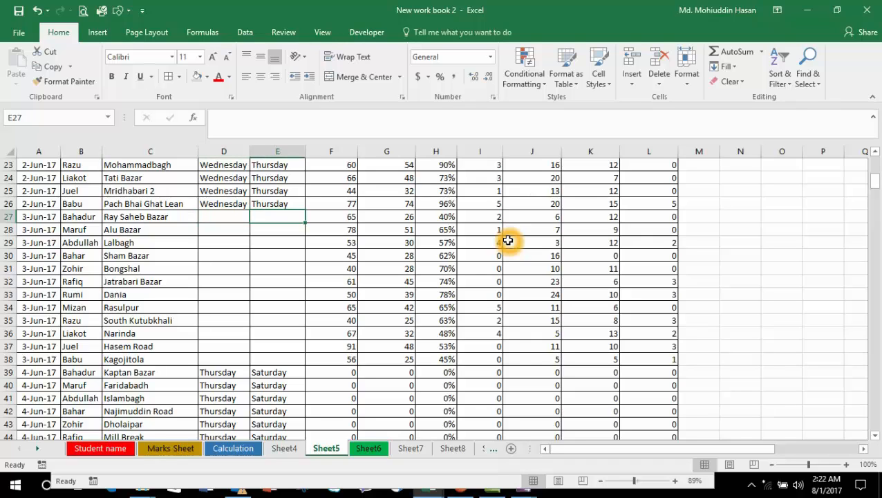
text(Friday)
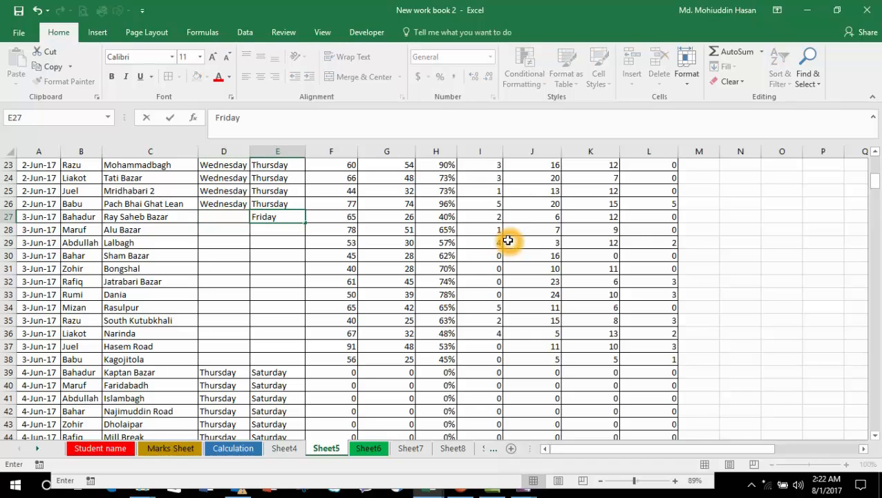
key(Right)
Clear the Total Outlet and Called Outlet values of the 3-Jun-17 rows (F27:G38) to test the memo highlighting
key(shift+Right)
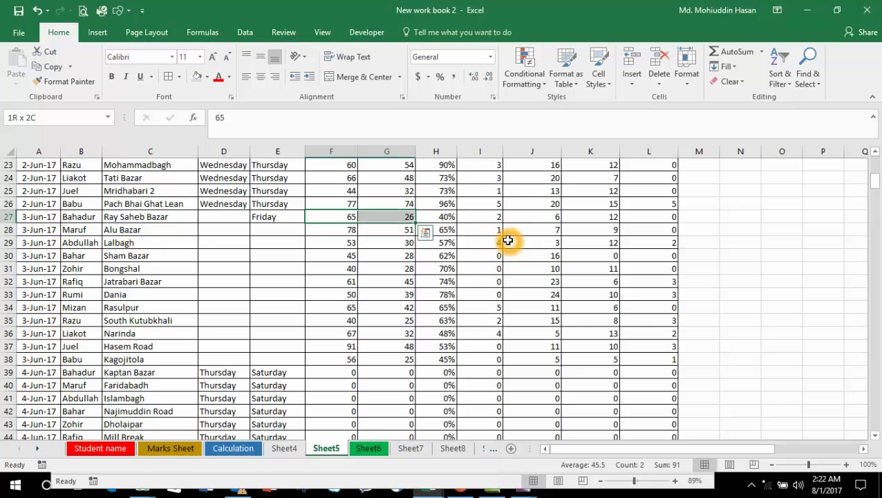
key(shift+Down)
key(shift+Down)
key(shift+Down)
key(shift+Down)
key(shift+Down)
key(shift+Down)
key(shift+Down)
key(shift+Down)
key(shift+Down)
key(shift+Down)
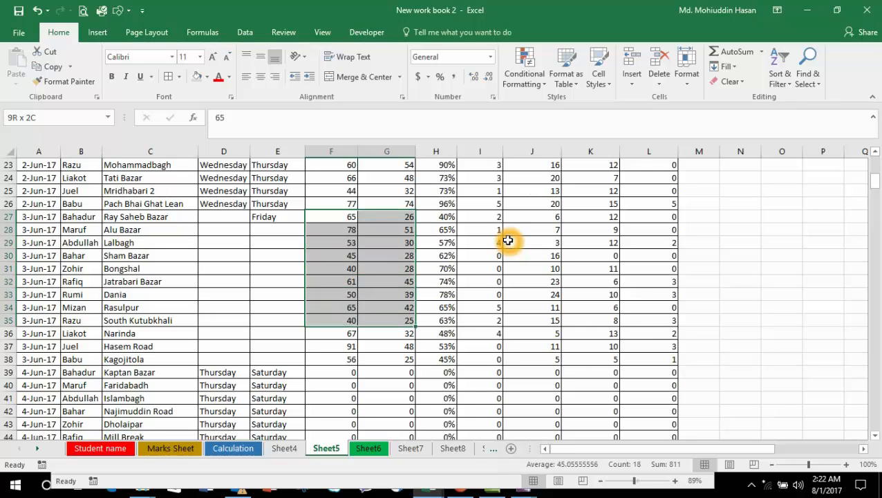
key(shift+Down)
key(ctrl+c)
key(Delete)
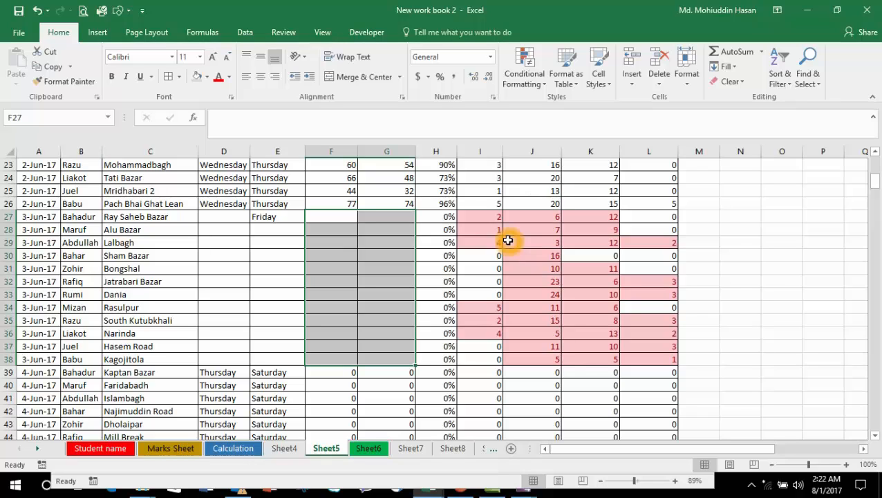
Undo the clearing of F27:G38, redo it once, and restore the outlet values again
key(ctrl+z)
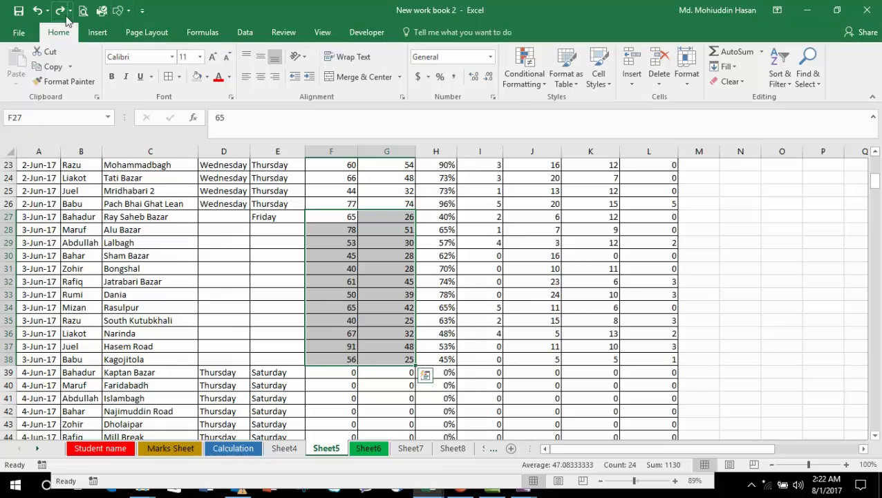
click(60, 11)
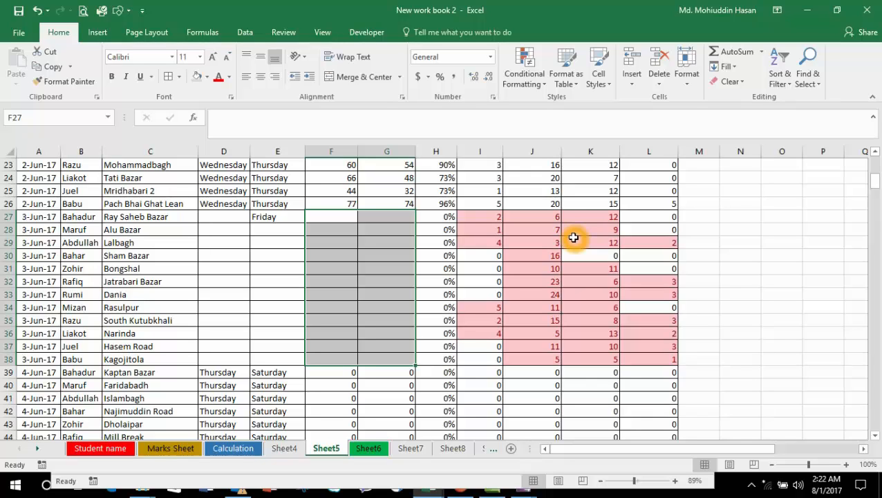
key(ctrl+v)
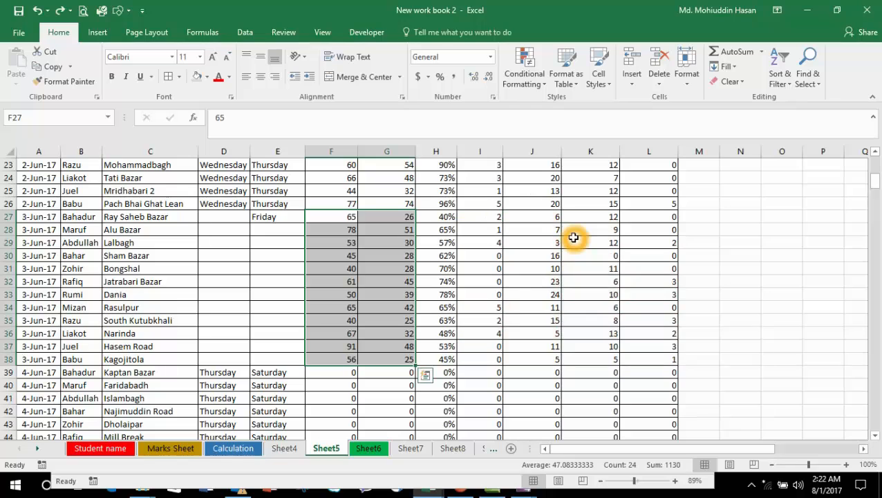
key(Right)
key(Right)
key(Right)
key(Right)
key(Up)
key(Up)
key(Up)
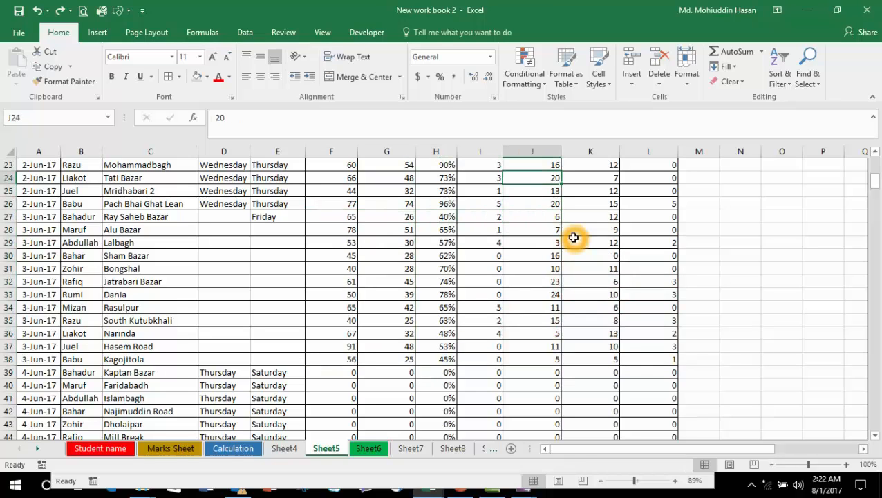
Test the 500gm memo highlighting by entering 55 in J6, 55 in J7 and 44 in J8
key(Up)
key(Up)
key(Up)
key(Up)
key(Up)
key(Up)
key(Up)
key(Up)
key(Up)
key(Up)
key(Up)
key(Up)
key(Up)
key(Up)
key(Up)
key(Up)
key(Up)
key(Up)
key(Up)
key(Up)
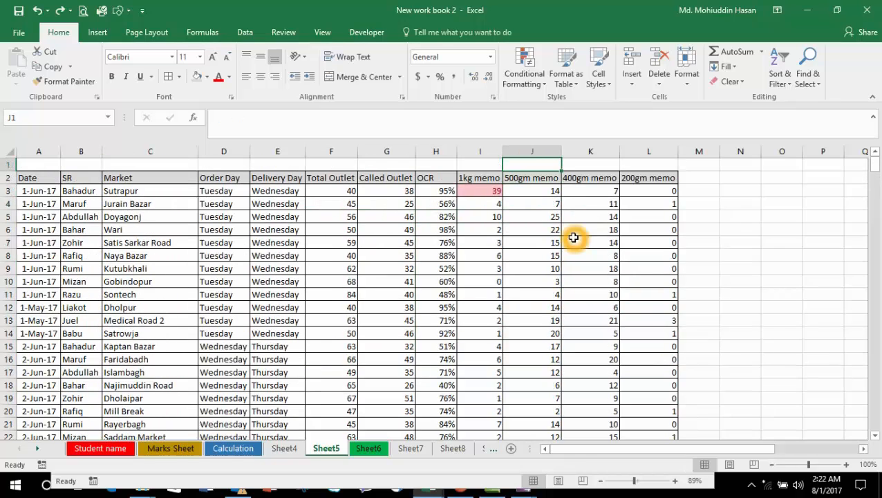
key(Down)
key(Down)
key(Down)
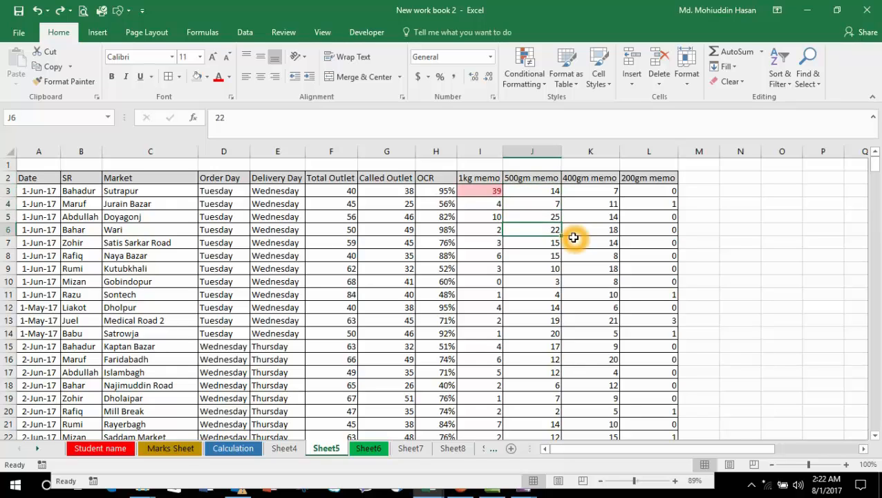
text(55)
key(Return)
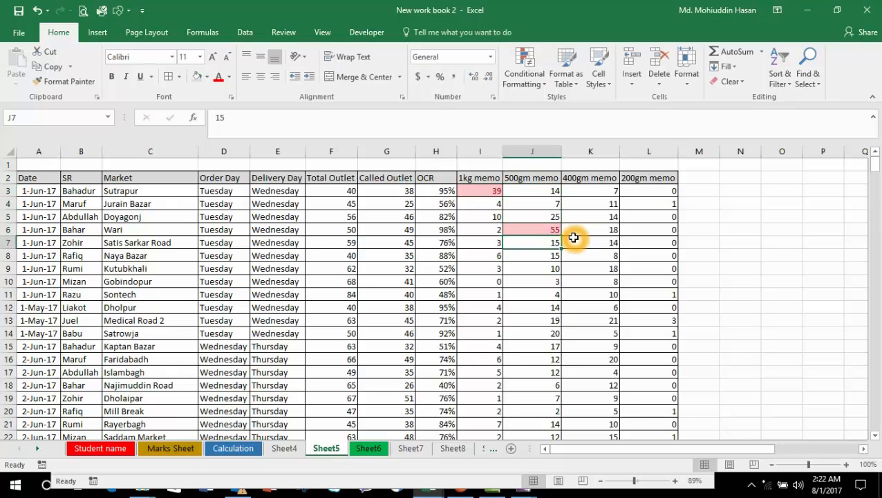
text(55)
key(Return)
text(44)
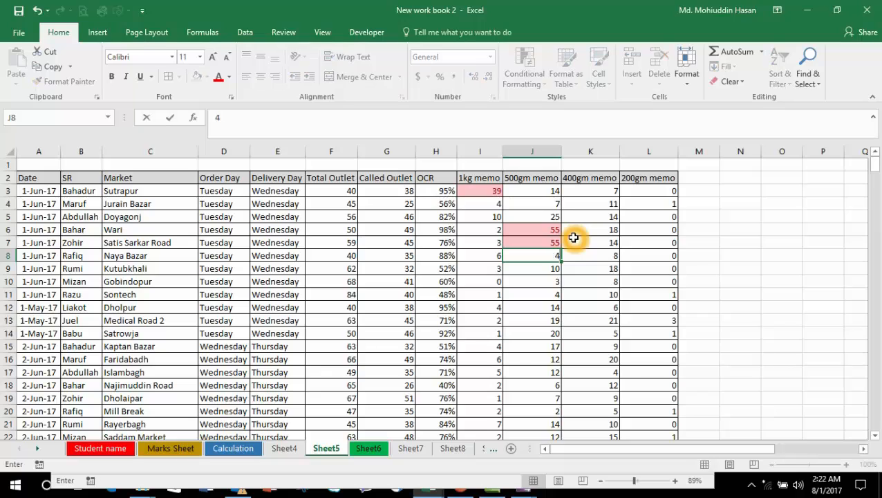
key(Return)
Enter 1kg memo counts of 44 in the Kutubkhali row (I9) and 66 in the Sontech row (I11)
key(Left)
text(44)
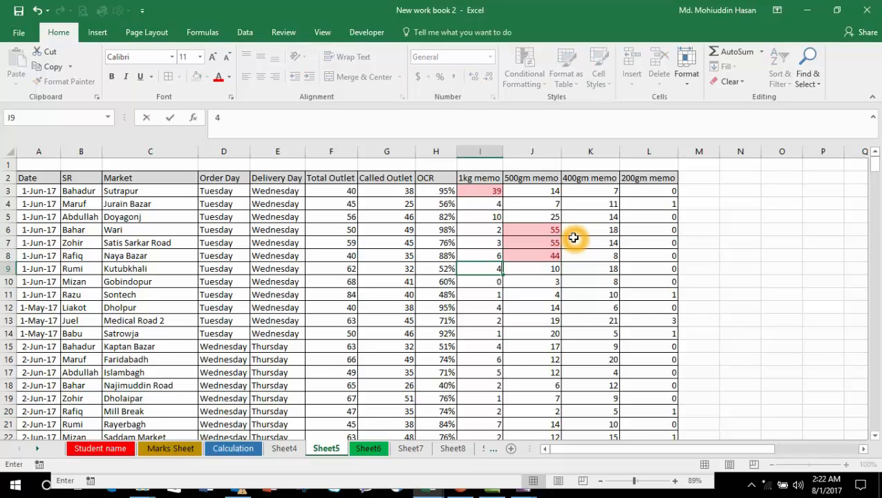
key(Return)
key(Return)
text(66)
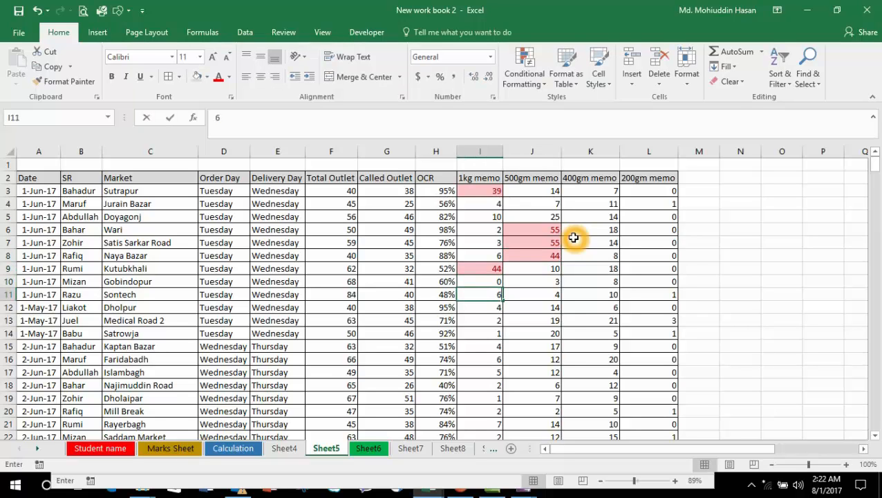
key(Return)
Enter 66 as the 500gm memo count in J12 and J13 and as the 400gm memo count in K13
key(Right)
text(66)
key(Return)
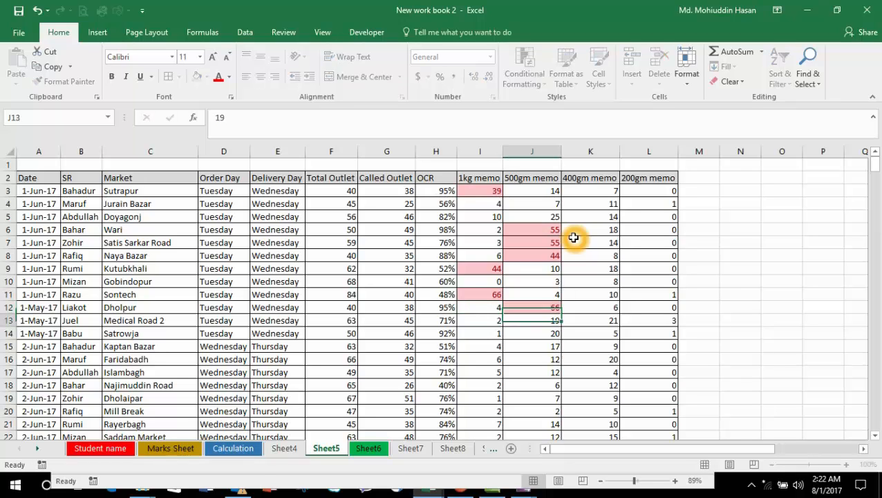
text(66)
key(Right)
text(66)
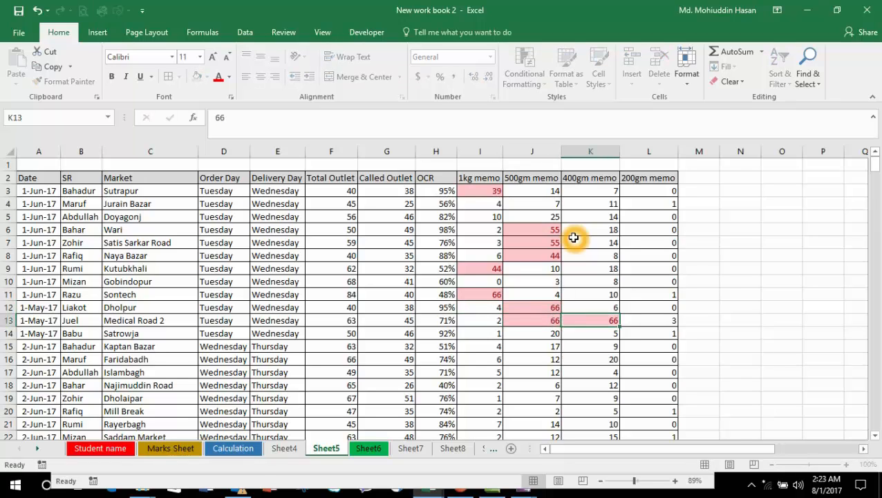
Enter 200gm memo counts of 6 in the Dholpur row (L12) and 43 in the Sontech row (L11)
key(Right)
key(Up)
text(6)
key(Up)
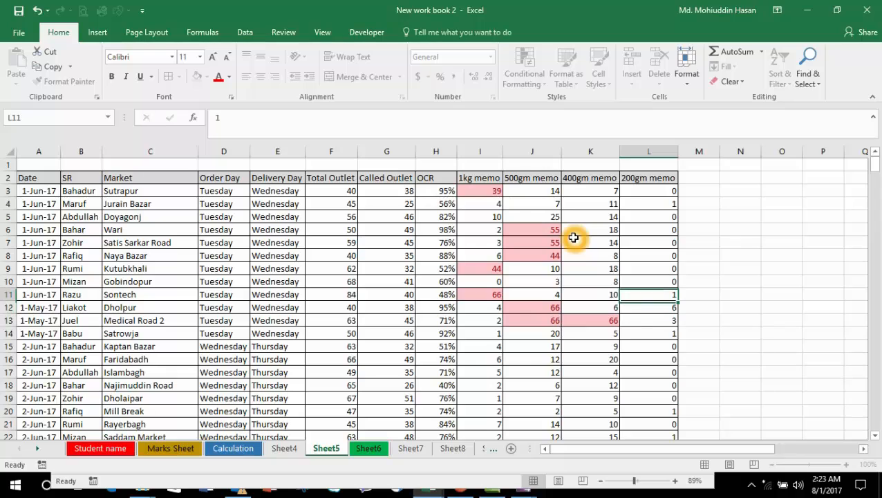
text(43)
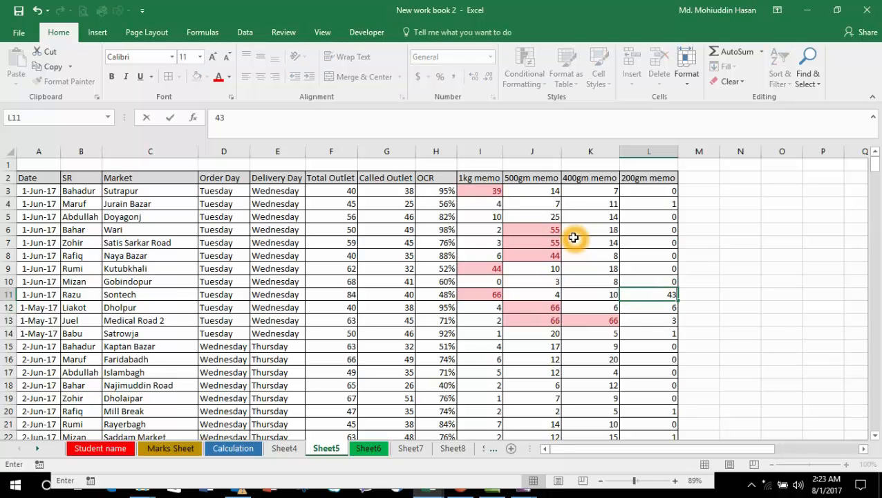
key(Return)
Try 44 as the 200gm memo count in the Satis Sarkar Road row (L7)
key(Up)
key(Up)
key(Up)
key(Up)
key(Up)
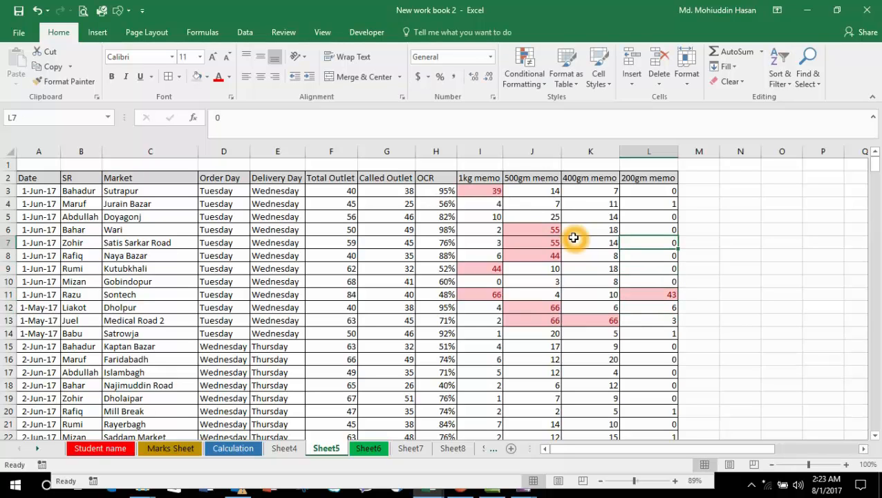
text(44)
key(ctrl+Return)
key(Up)
key(Up)
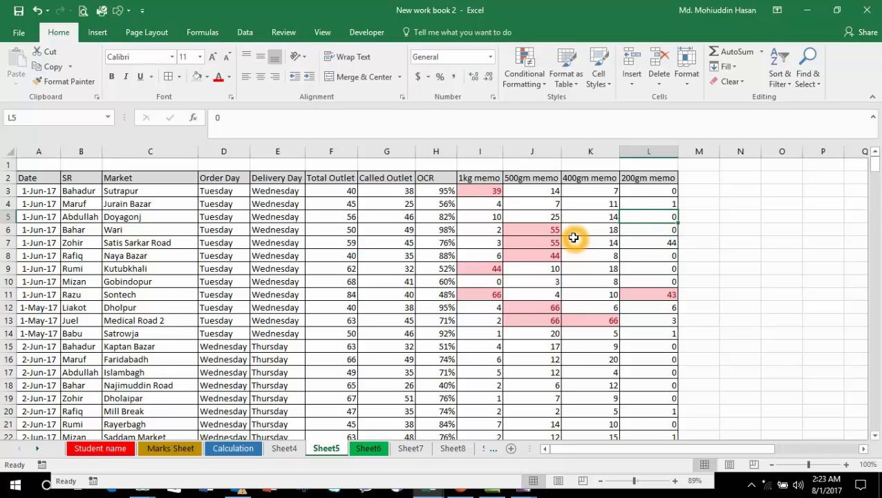
Set the 200gm memo count in the Satis Sarkar Road row (L7) to 54
key(Down)
key(Down)
text(5)
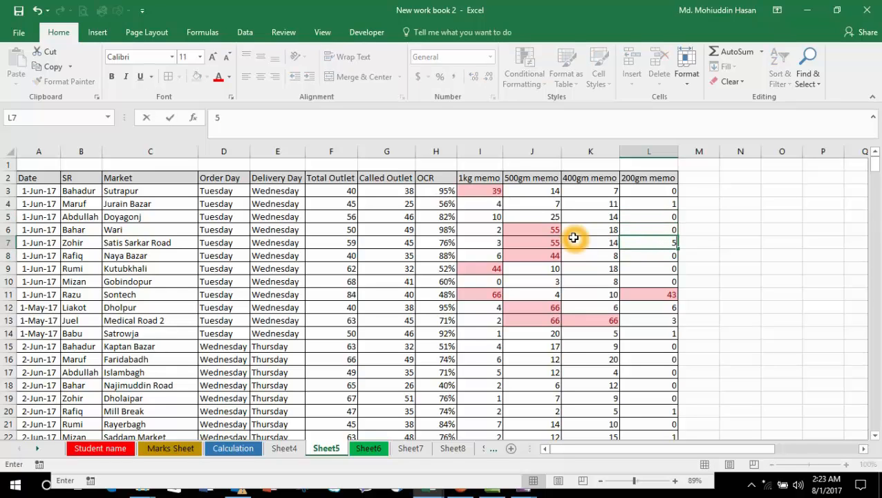
text(4)
key(Return)
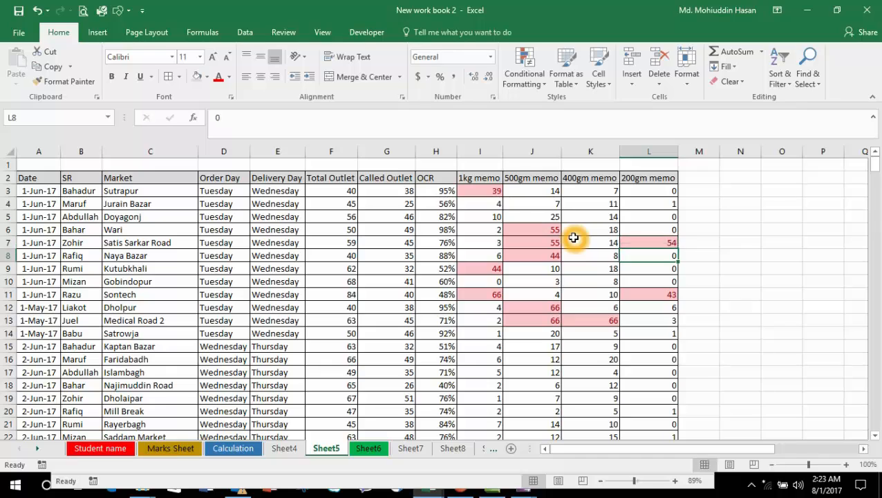
Set the 200gm memo count in the Jurain Bazar row (L4) to 55
key(Up)
key(Up)
key(Up)
key(Up)
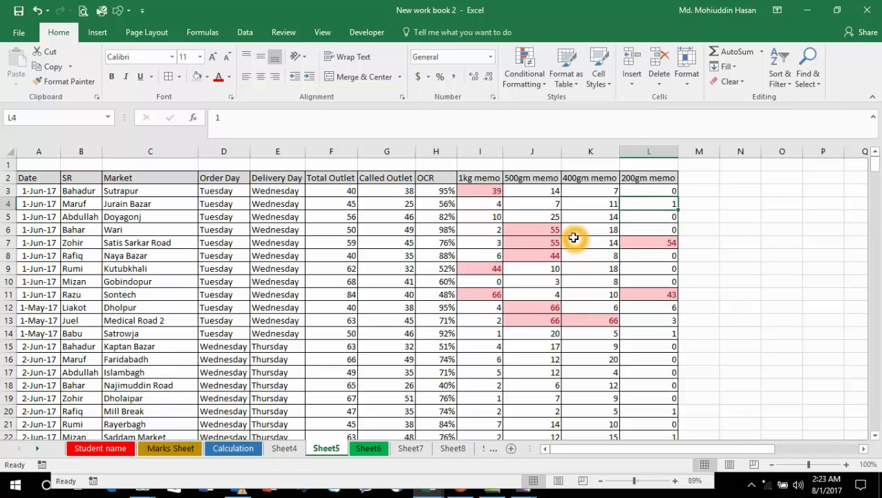
text(55)
key(Return)
Enter 55 as the 200gm memo count in the Najimuddin Road row (L18)
key(Down)
key(Down)
key(Down)
key(Down)
key(Down)
key(Down)
key(Down)
key(Down)
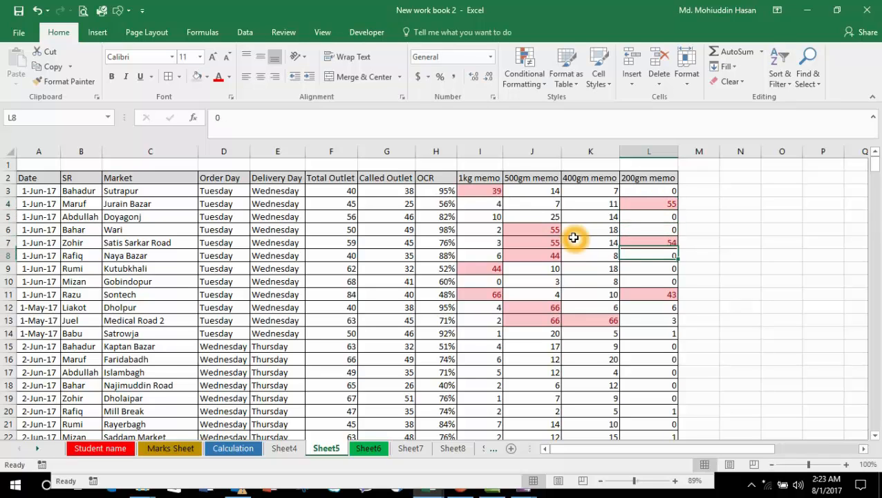
key(Down)
key(Down)
key(Down)
key(Down)
key(Down)
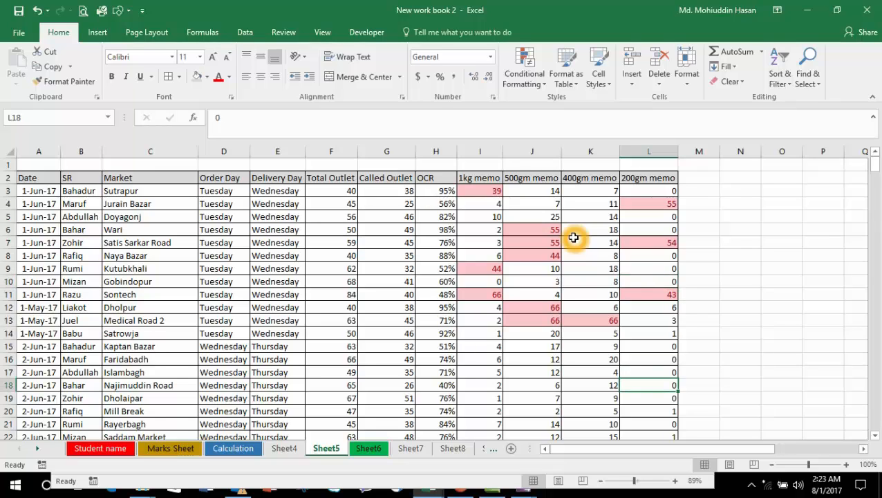
text(55)
key(Left)
Enter 55 as the 500gm memo count in the Dholaipar (J19) and Rayerbagh (J21) rows
key(Left)
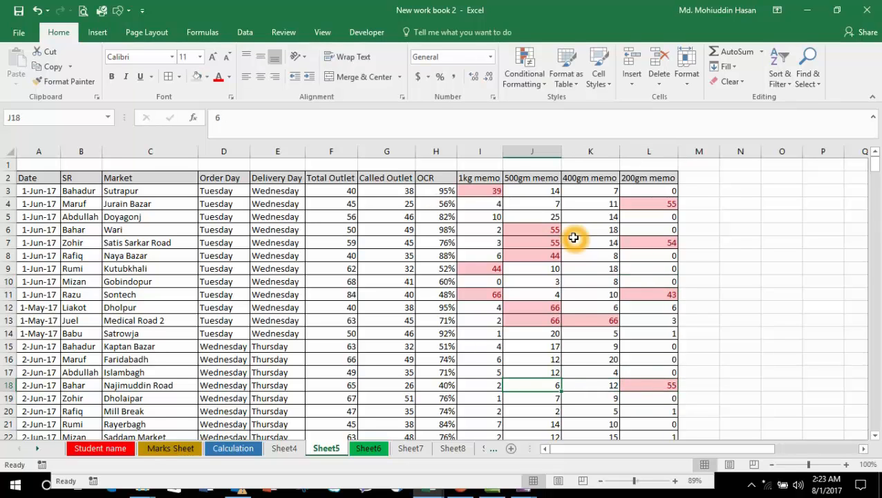
key(Down)
text(55)
key(Return)
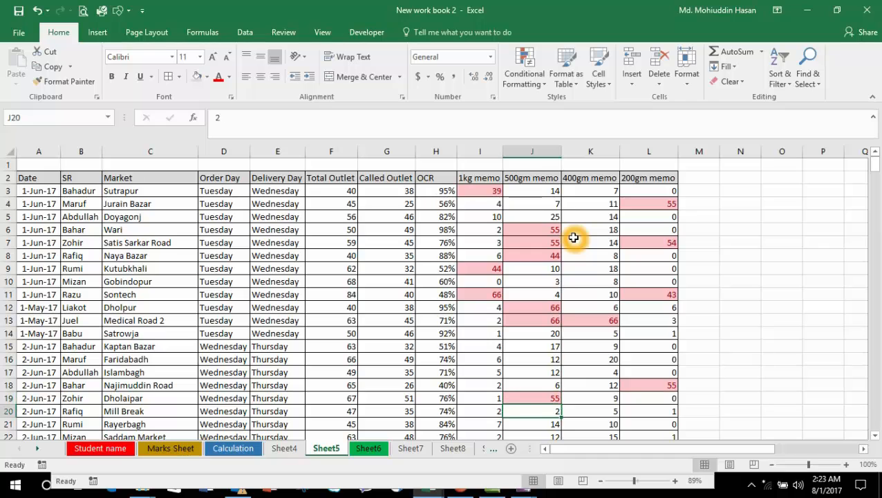
key(Down)
text(55)
key(Tab)
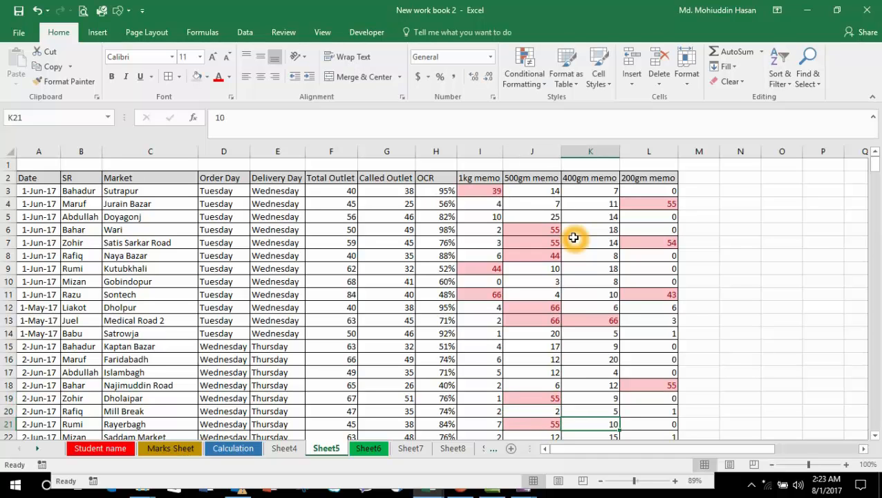
Enter 55 as the 400gm memo count in the Mohammadbagh (K23) and Tati Bazar (K24) rows
key(Down)
key(Down)
text(55)
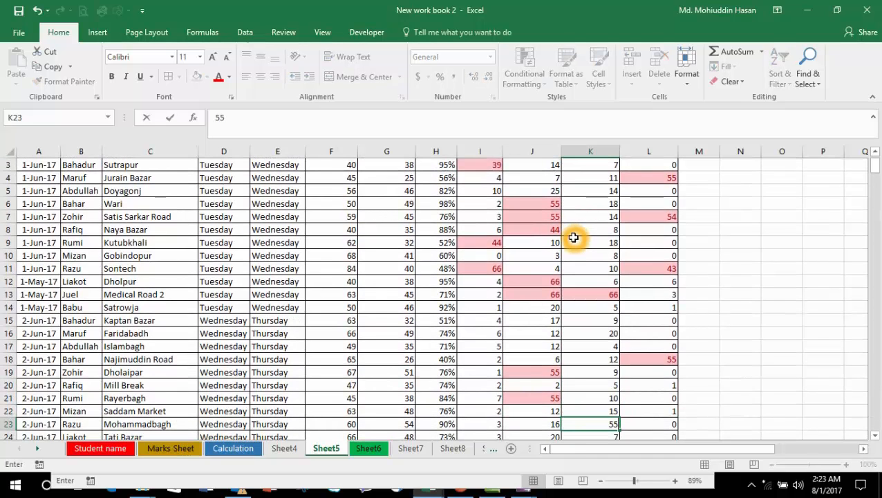
key(Return)
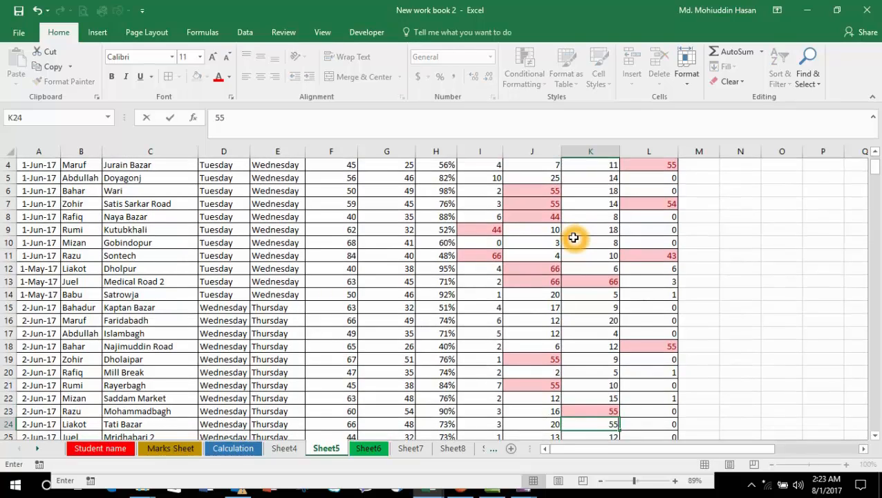
key(Down)
Enter 33 as the 400gm memo count in the Ray Saheb Bazar row (K27) and 55 as the 500gm memo count in the Lalbagh row (J29)
key(Down)
key(Down)
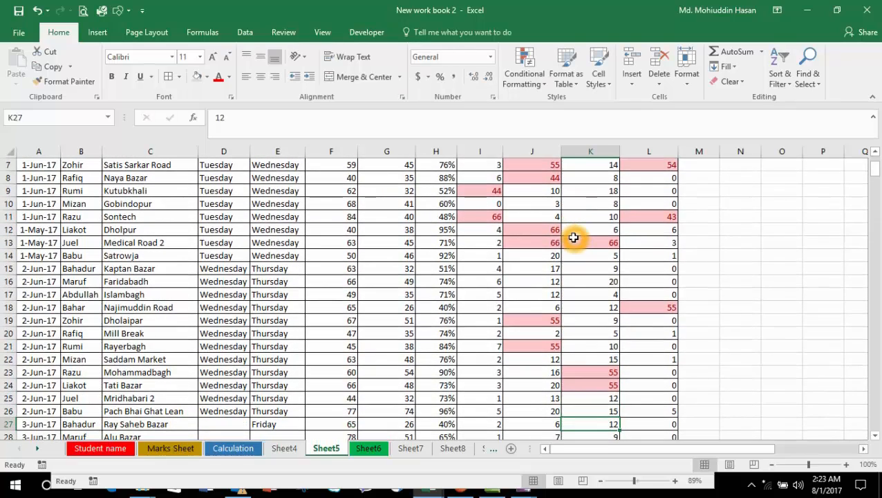
text(33)
key(Return)
key(Left)
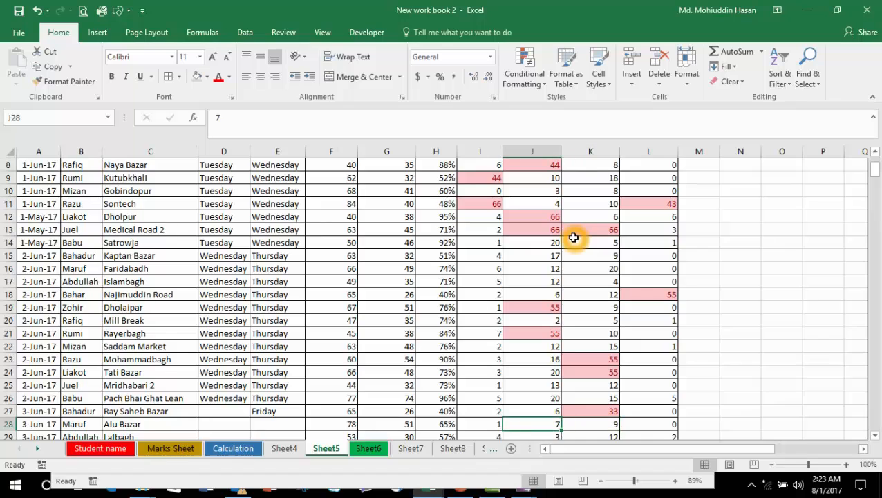
key(Down)
text(55)
key(Return)
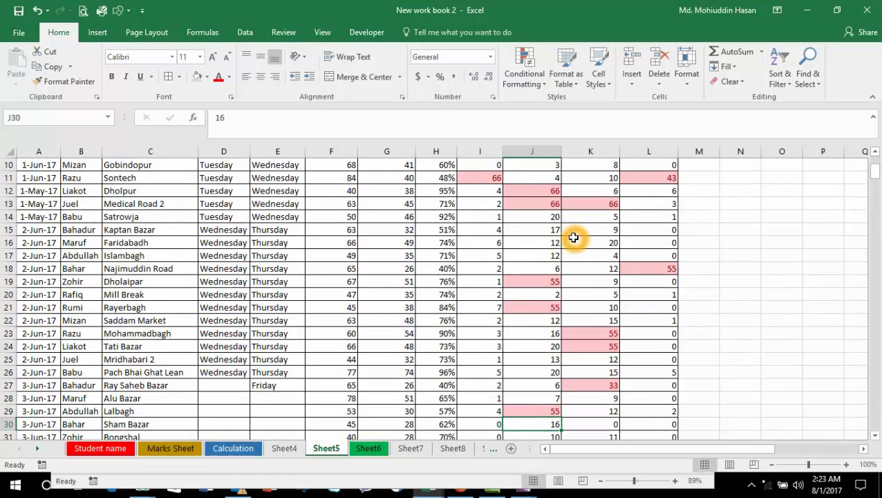
Examine the memo cell highlighting up to the first data row and the OCR formula in H3
key(Up)
key(Up)
key(Up)
key(Up)
key(Up)
key(Up)
key(Up)
key(Up)
key(Up)
key(Up)
key(Up)
key(Up)
key(Up)
key(Up)
key(Up)
key(Up)
key(Up)
key(Up)
key(Up)
key(Up)
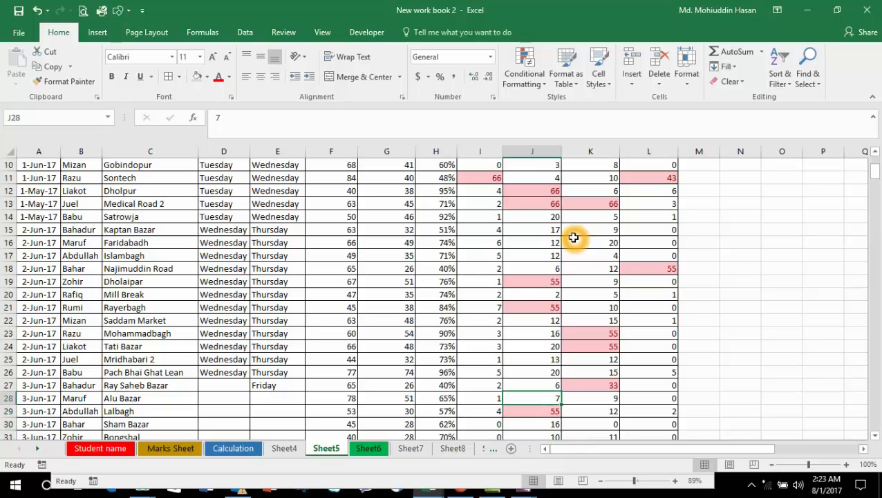
key(Down)
key(Down)
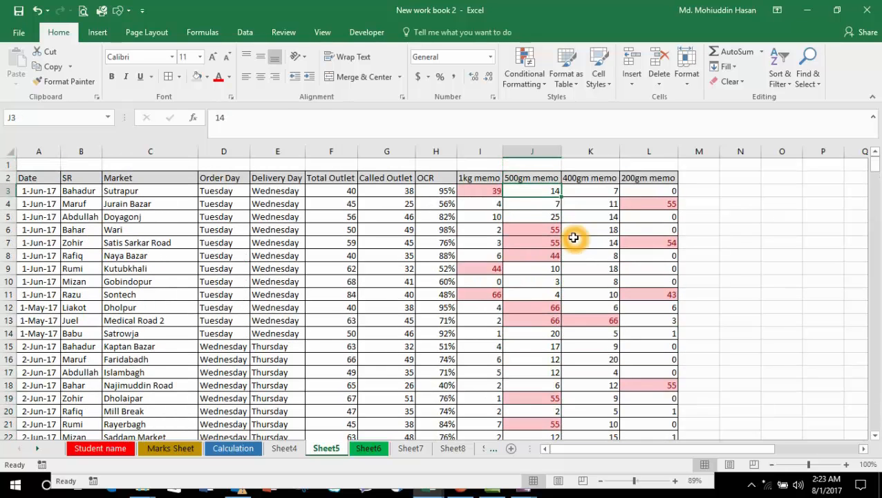
key(Left)
key(Left)
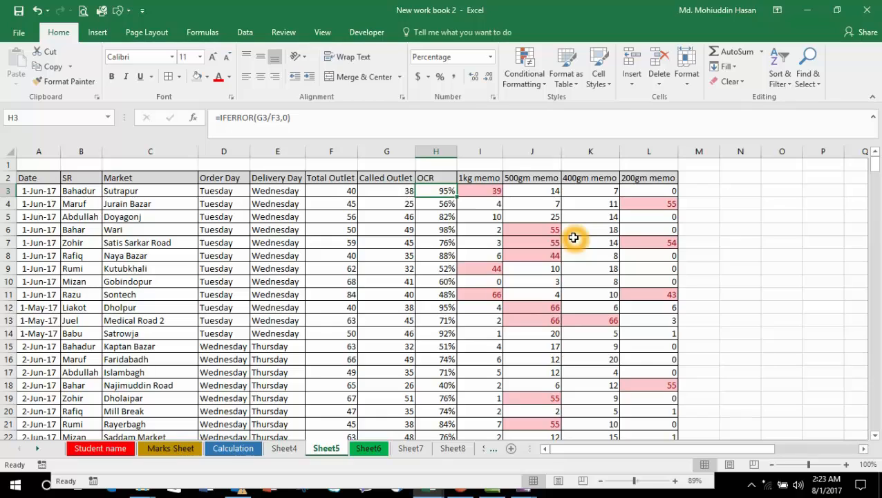